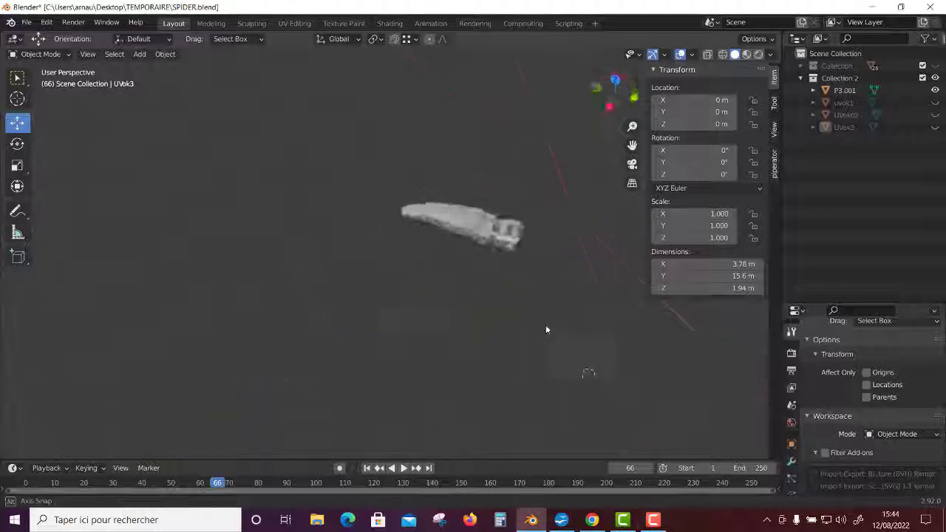
Step: Select and frame the P3.001 leg, then turn on the Wireframe viewport overlay
{"action": "left_click", "coordinate": [486, 195]}
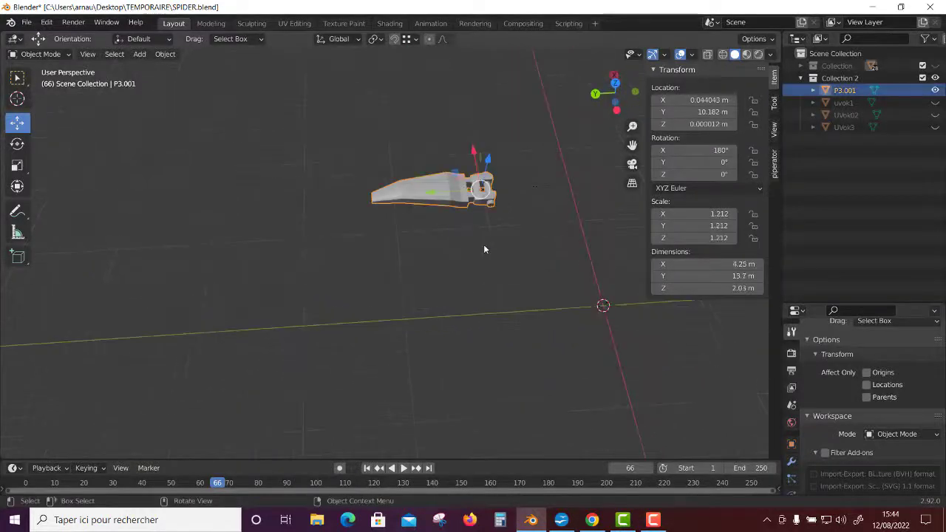
{"action": "key", "text": "KP_Decimal"}
{"action": "left_click", "coordinate": [695, 65]}
{"action": "left_click", "coordinate": [692, 58]}
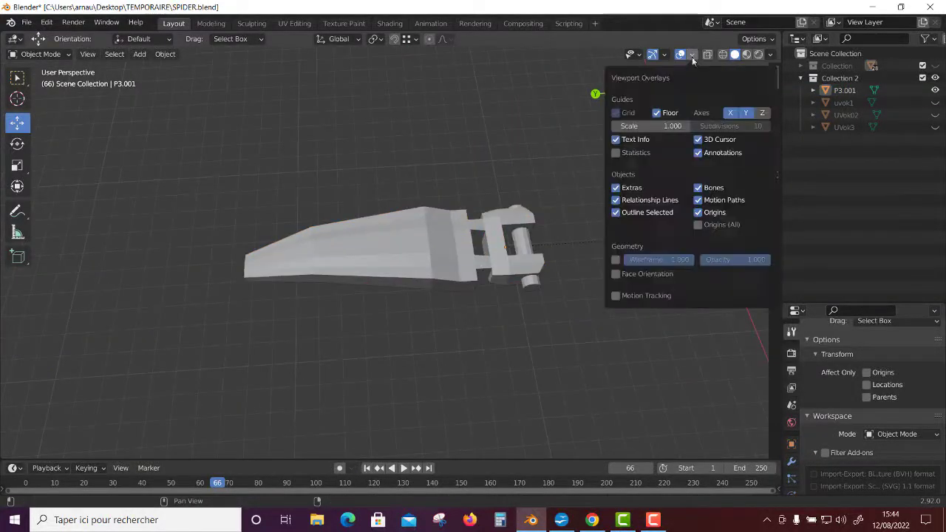
{"action": "left_click", "coordinate": [615, 259]}
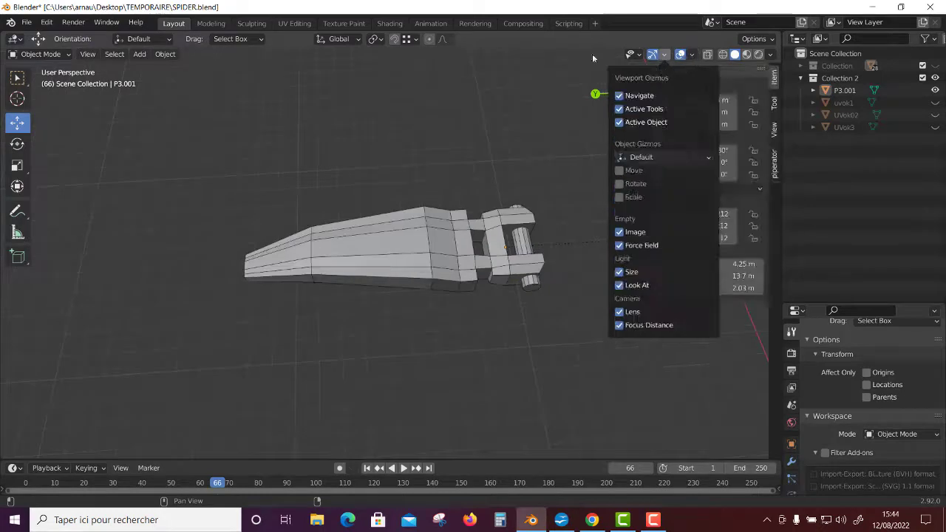
Step: Collapse the N sidebar and bring up the Shift+A Add menu
{"action": "key", "text": "n"}
{"action": "left_click", "coordinate": [730, 70]}
{"action": "scroll", "coordinate": [435, 328], "scroll_direction": "up", "scroll_amount": 3}
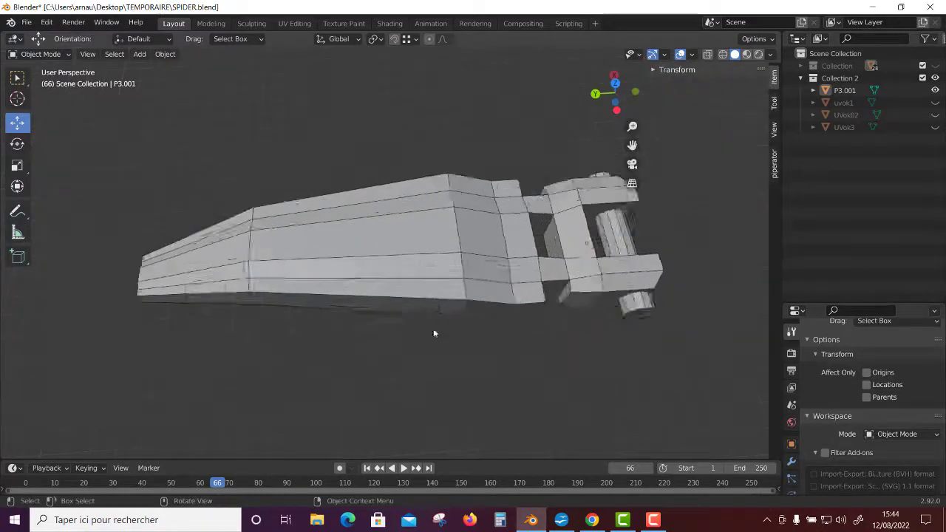
{"action": "scroll", "coordinate": [435, 328], "scroll_direction": "down", "scroll_amount": 7}
{"action": "key", "text": "shift+a"}
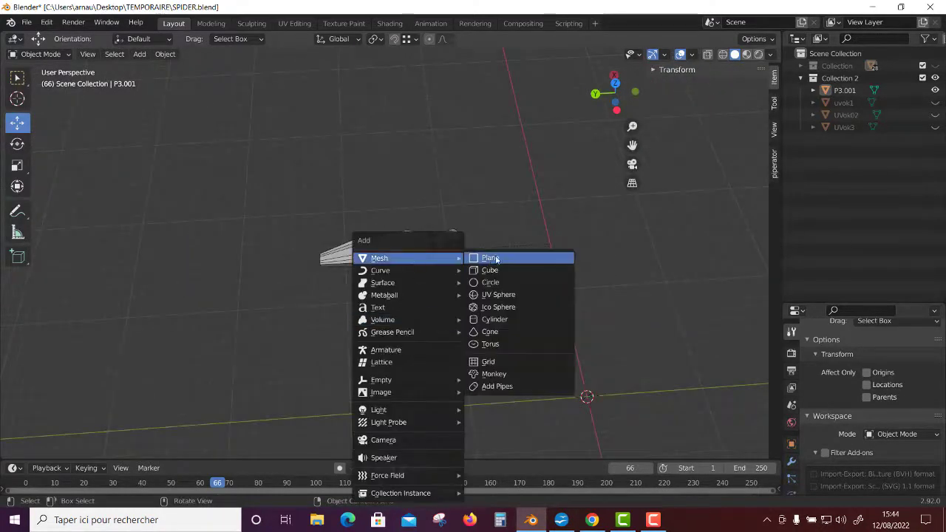
Step: Add a mesh cube and move it along Y to sit beside the leg
{"action": "left_click", "coordinate": [496, 268]}
{"action": "mouse_move", "coordinate": [577, 353]}
{"action": "left_mouse_down"}
{"action": "mouse_move", "coordinate": [559, 294]}
{"action": "mouse_move", "coordinate": [422, 328]}
{"action": "left_mouse_up"}
{"action": "mouse_move", "coordinate": [422, 328]}
{"action": "middle_mouse_down"}
{"action": "mouse_move", "coordinate": [462, 377]}
{"action": "mouse_move", "coordinate": [347, 318]}
{"action": "middle_mouse_up"}
{"action": "left_click_drag", "start_coordinate": [347, 318], "coordinate": [325, 318]}
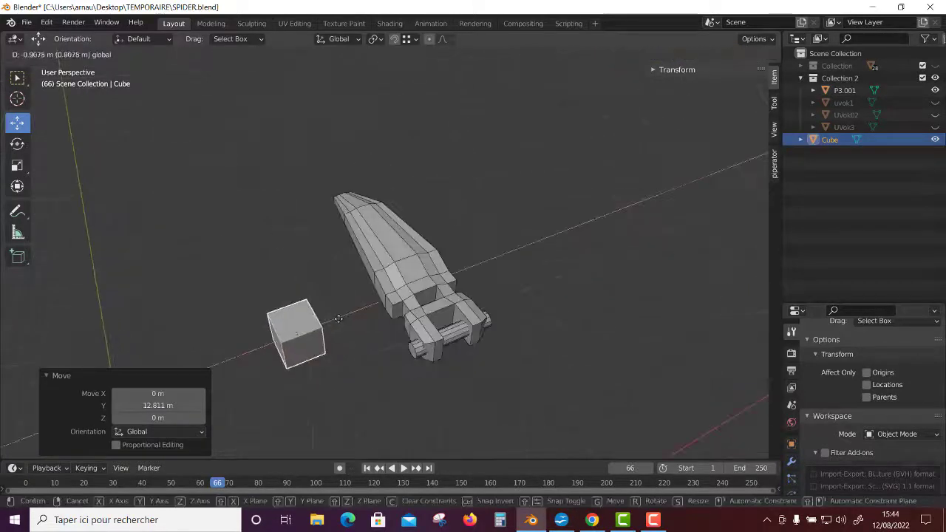
Step: Scale the cube into a box squashed to two-thirds along Y, then enter Edit Mode
{"action": "key", "text": "s"}
{"action": "middle_click_drag", "start_coordinate": [309, 317], "coordinate": [292, 273]}
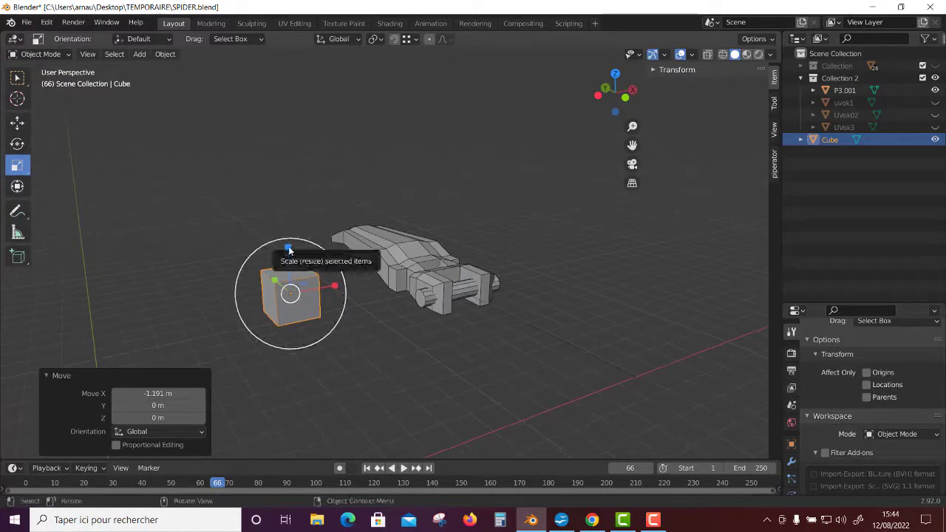
{"action": "left_click_drag", "start_coordinate": [283, 266], "coordinate": [289, 288]}
{"action": "mouse_move", "coordinate": [288, 288]}
{"action": "middle_mouse_down"}
{"action": "mouse_move", "coordinate": [349, 338]}
{"action": "mouse_move", "coordinate": [275, 281]}
{"action": "middle_mouse_up"}
{"action": "left_click_drag", "start_coordinate": [274, 281], "coordinate": [285, 254]}
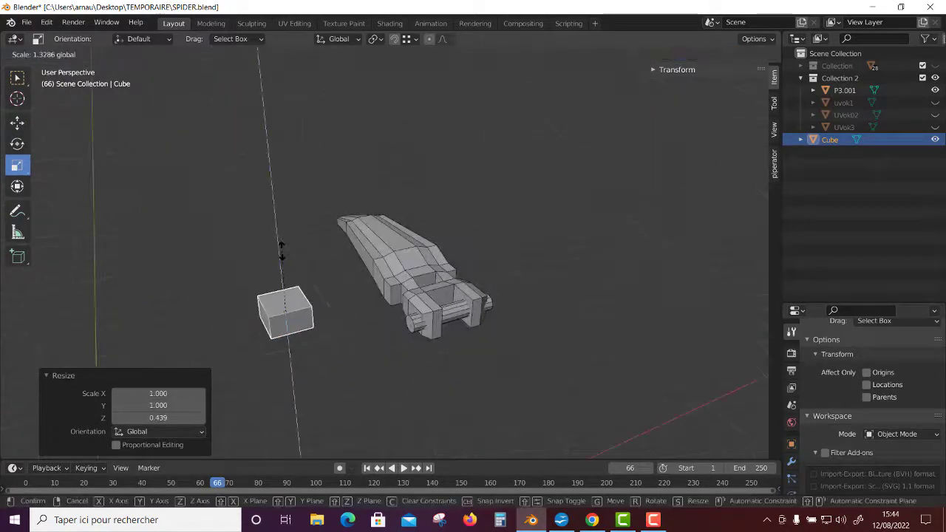
{"action": "middle_click_drag", "start_coordinate": [285, 254], "coordinate": [360, 371]}
{"action": "left_click_drag", "start_coordinate": [360, 371], "coordinate": [375, 376]}
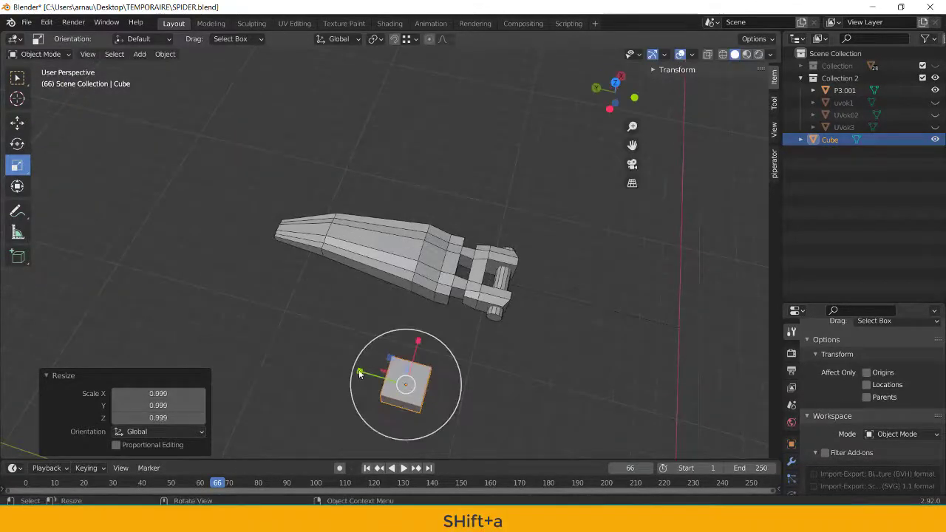
{"action": "mouse_move", "coordinate": [375, 376]}
{"action": "middle_mouse_down"}
{"action": "mouse_move", "coordinate": [243, 347]}
{"action": "mouse_move", "coordinate": [358, 326]}
{"action": "middle_mouse_up"}
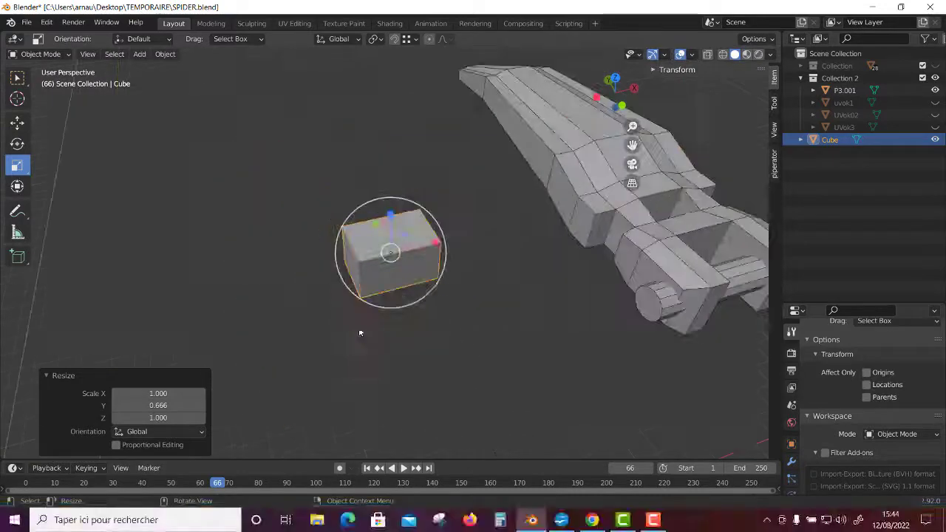
{"action": "scroll", "coordinate": [476, 327], "scroll_direction": "up", "scroll_amount": 3}
{"action": "key", "text": "Tab"}
{"action": "middle_click_drag", "start_coordinate": [511, 328], "coordinate": [455, 278]}
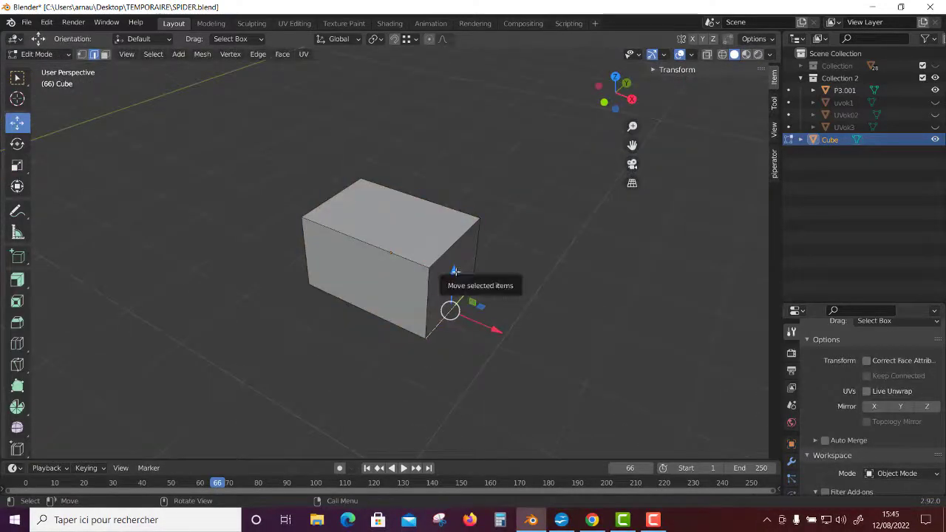
Step: Extrude the box's side faces and stretch the extrusion outward along X
{"action": "scroll", "coordinate": [450, 333], "scroll_direction": "down", "scroll_amount": 3}
{"action": "mouse_move", "coordinate": [450, 333]}
{"action": "middle_mouse_down"}
{"action": "mouse_move", "coordinate": [463, 344]}
{"action": "mouse_move", "coordinate": [413, 348]}
{"action": "middle_mouse_up"}
{"action": "scroll", "coordinate": [462, 344], "scroll_direction": "down", "scroll_amount": 2}
{"action": "key", "text": "e"}
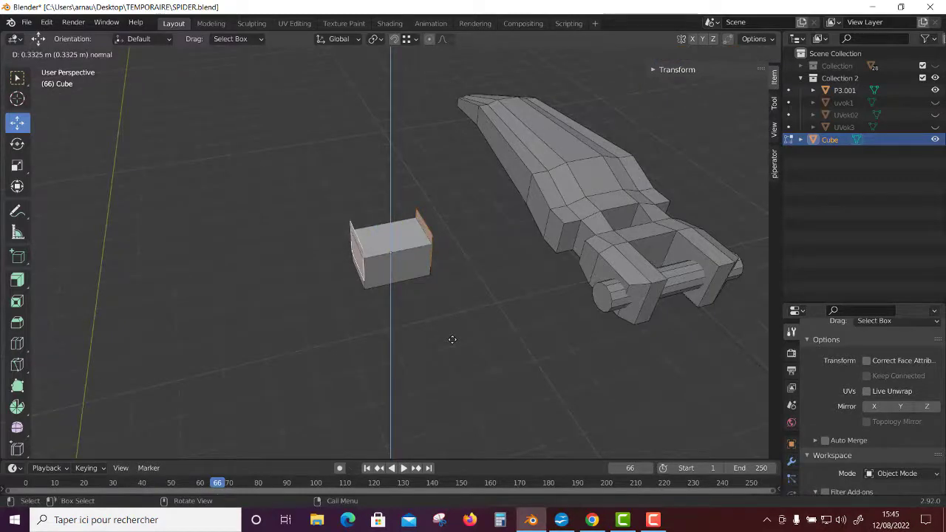
{"action": "left_click", "coordinate": [452, 339]}
{"action": "key", "text": "shift+space"}
{"action": "left_click", "coordinate": [414, 283]}
{"action": "left_click_drag", "start_coordinate": [436, 241], "coordinate": [476, 240]}
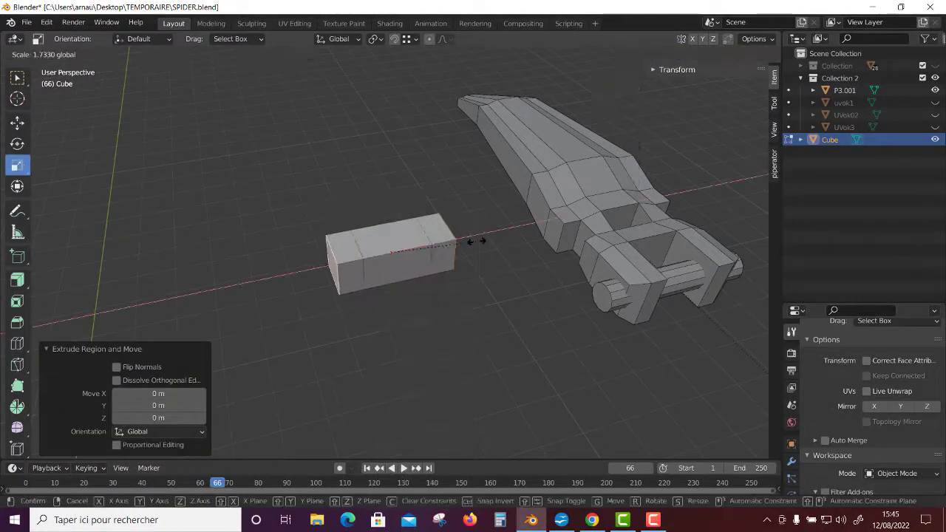
{"action": "key", "text": "ctrl+z"}
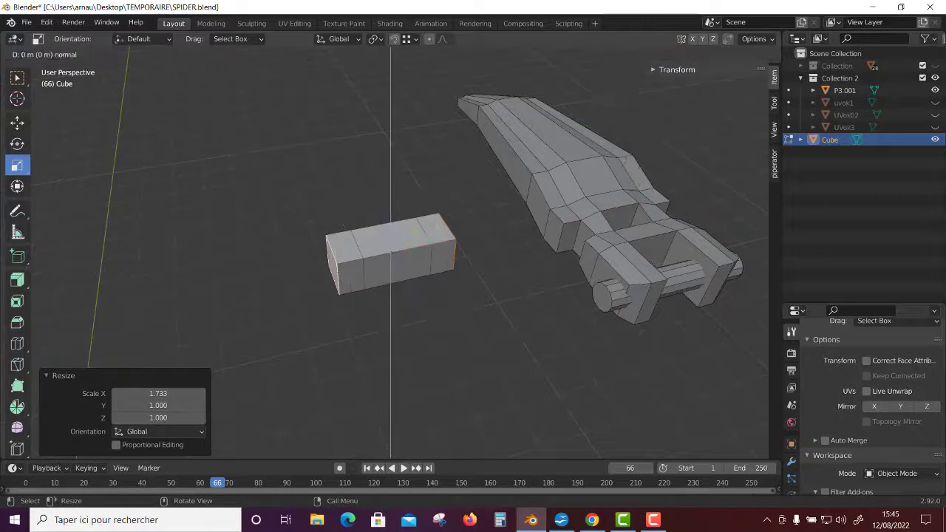
{"action": "left_click_drag", "start_coordinate": [438, 245], "coordinate": [461, 244]}
{"action": "mouse_move", "coordinate": [433, 333]}
{"action": "middle_mouse_down"}
{"action": "mouse_move", "coordinate": [450, 217]}
{"action": "mouse_move", "coordinate": [439, 300]}
{"action": "mouse_move", "coordinate": [454, 353]}
{"action": "mouse_move", "coordinate": [383, 247]}
{"action": "mouse_move", "coordinate": [402, 253]}
{"action": "mouse_move", "coordinate": [411, 342]}
{"action": "middle_mouse_up"}
Step: Select a middle face and raise it slightly along Z
{"action": "key", "text": "w"}
{"action": "left_click", "coordinate": [395, 240]}
{"action": "left_click", "coordinate": [403, 253]}
{"action": "key", "text": "shift+space"}
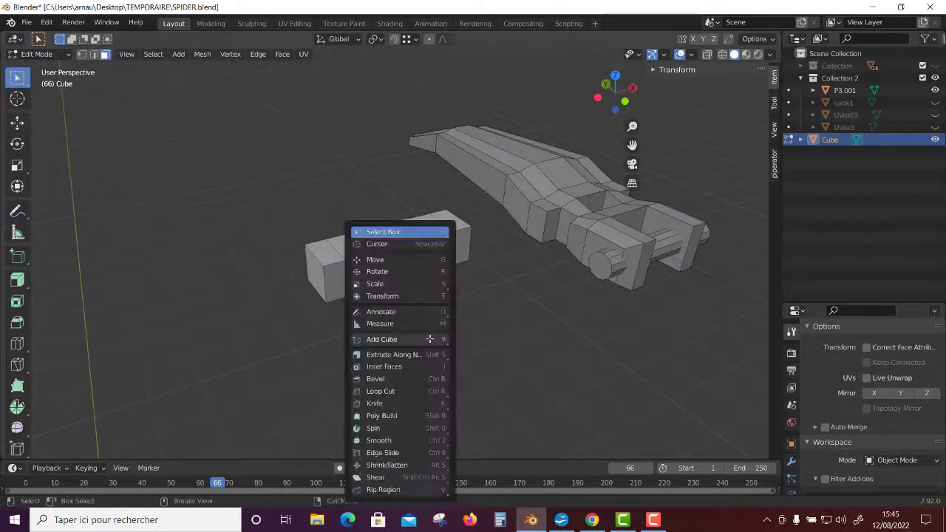
{"action": "key", "text": "g"}
{"action": "left_click_drag", "start_coordinate": [390, 210], "coordinate": [391, 200]}
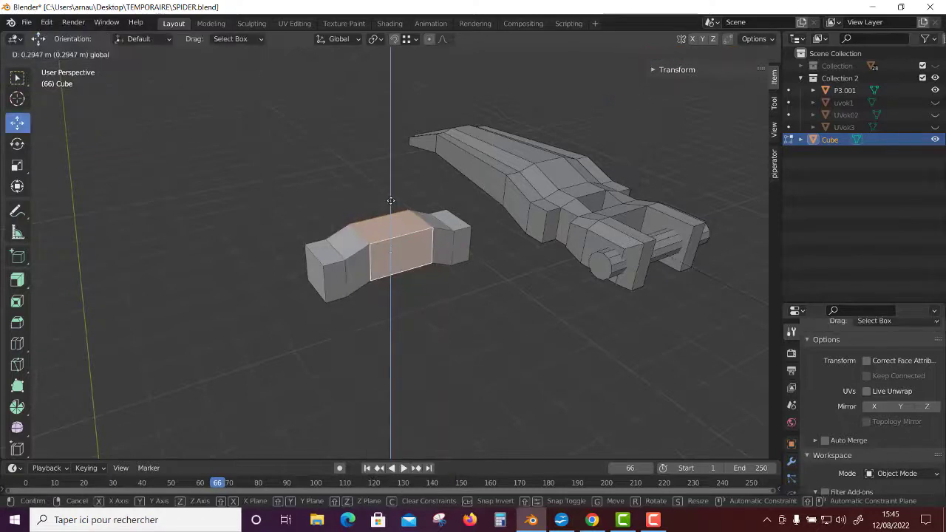
{"action": "left_click", "coordinate": [391, 203]}
{"action": "middle_click_drag", "start_coordinate": [391, 203], "coordinate": [345, 242]}
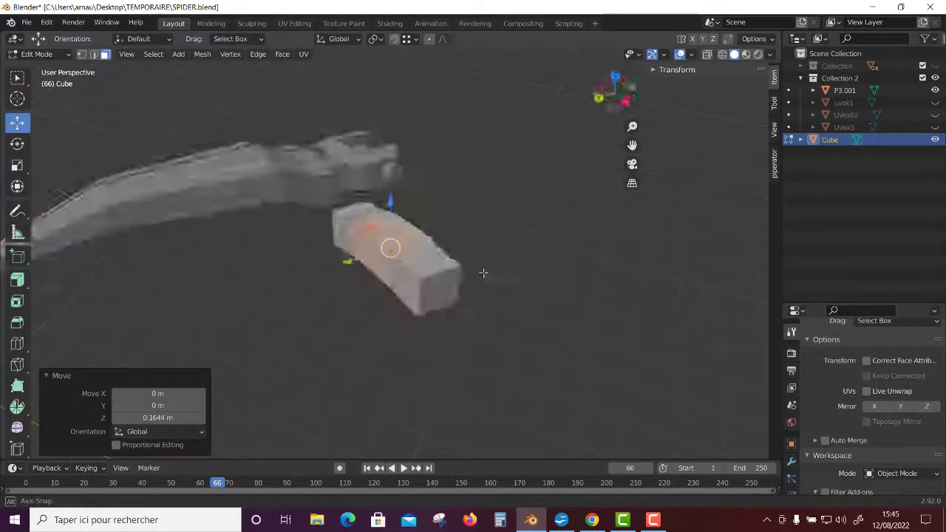
Step: Select the bar's end faces and extrude them along Y, nudging them vertically
{"action": "left_click", "coordinate": [345, 242], "text": "ctrl"}
{"action": "middle_click_drag", "start_coordinate": [397, 329], "coordinate": [306, 342]}
{"action": "key", "text": "e"}
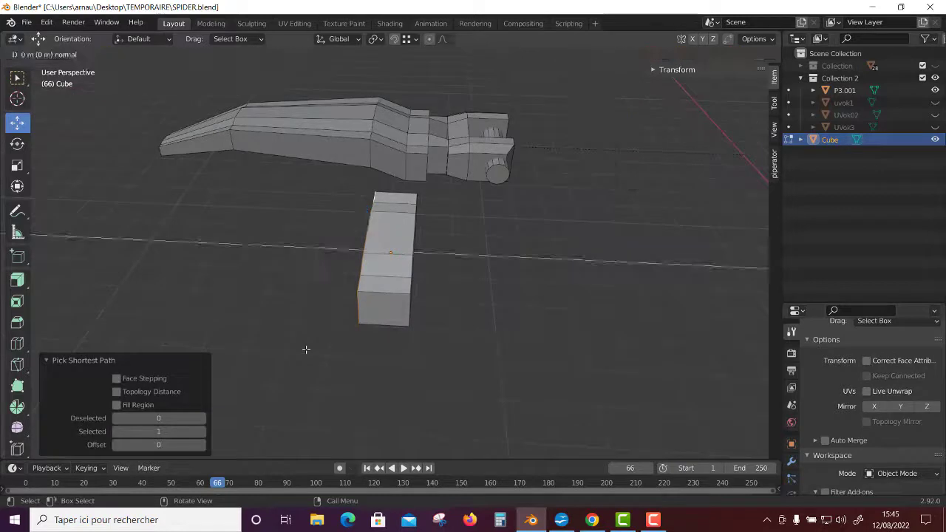
{"action": "right_click", "coordinate": [306, 349]}
{"action": "key", "text": "e"}
{"action": "left_click", "coordinate": [270, 252]}
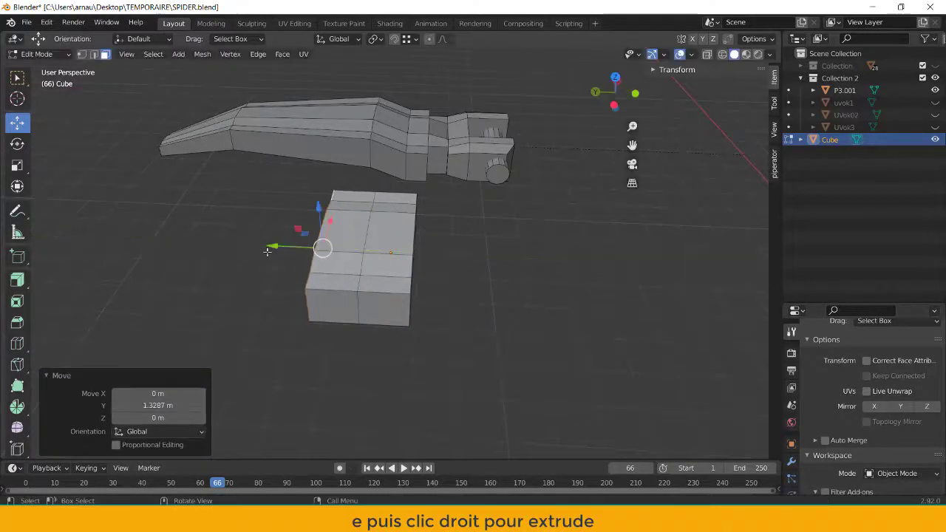
{"action": "middle_click_drag", "start_coordinate": [328, 249], "coordinate": [320, 264]}
{"action": "key", "text": "g"}
{"action": "left_click", "coordinate": [317, 213]}
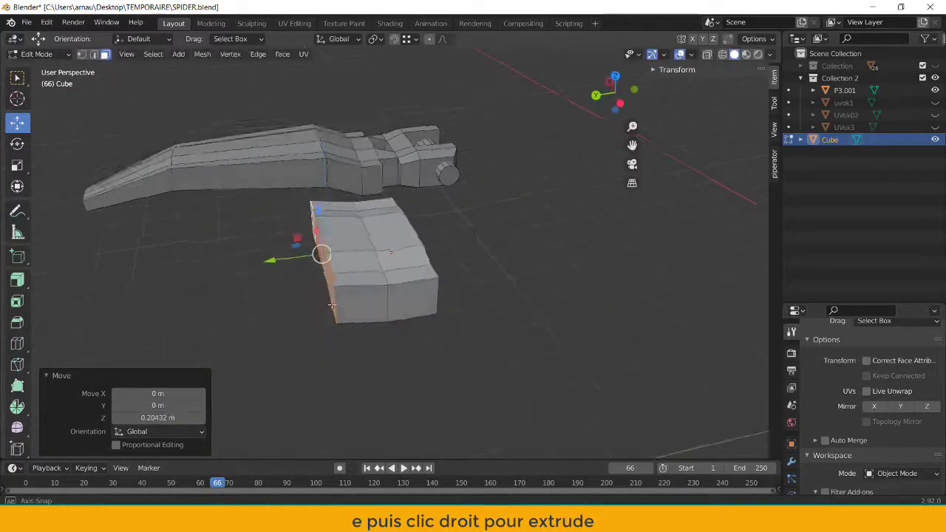
{"action": "middle_click_drag", "start_coordinate": [316, 213], "coordinate": [323, 196]}
{"action": "key", "text": "g"}
{"action": "key", "text": "z"}
{"action": "key", "text": "Escape"}
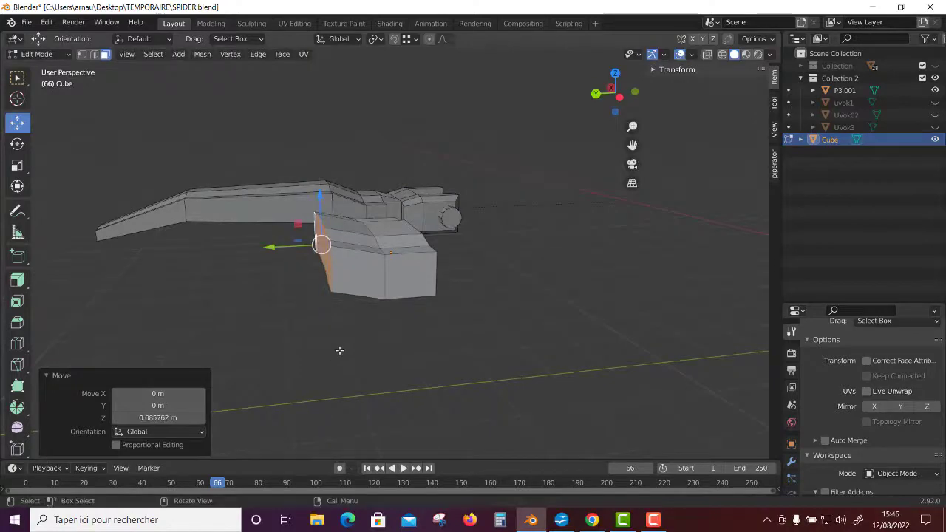
{"action": "middle_click_drag", "start_coordinate": [338, 348], "coordinate": [337, 369]}
Step: Lengthen the slab further along Y by about 5 m, then another 2.5 m
{"action": "key", "text": "ctrl+z"}
{"action": "left_click_drag", "start_coordinate": [271, 253], "coordinate": [63, 268]}
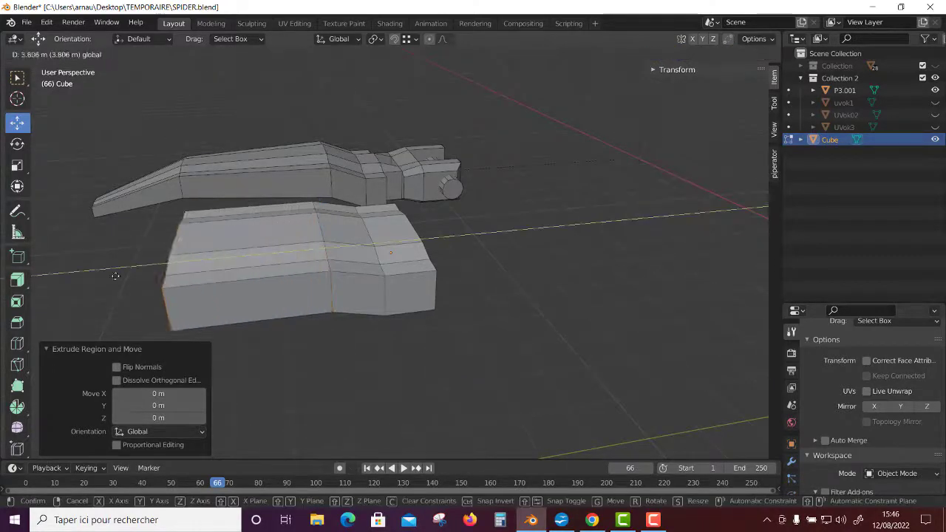
{"action": "middle_click_drag", "start_coordinate": [64, 268], "coordinate": [199, 260]}
{"action": "left_click_drag", "start_coordinate": [131, 160], "coordinate": [141, 177]}
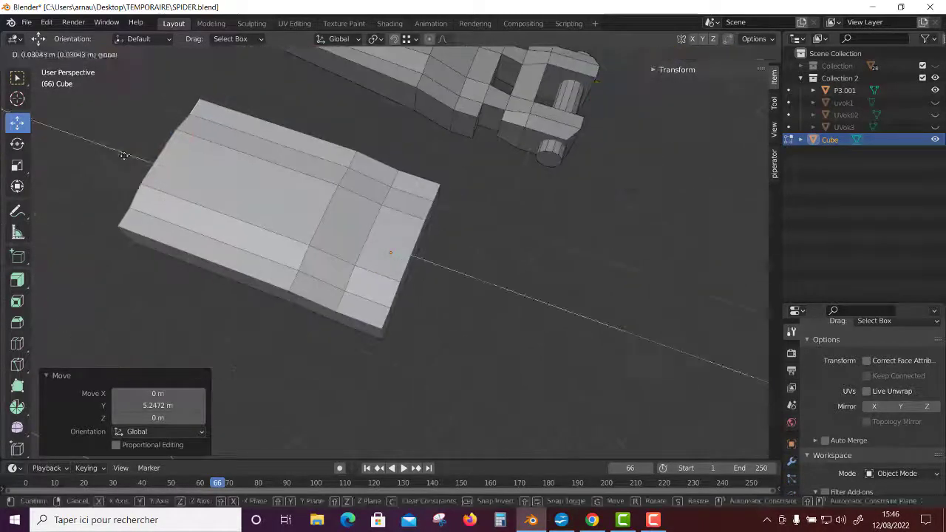
{"action": "mouse_move", "coordinate": [141, 177]}
{"action": "middle_mouse_down"}
{"action": "mouse_move", "coordinate": [228, 287]}
{"action": "mouse_move", "coordinate": [332, 302]}
{"action": "middle_mouse_up"}
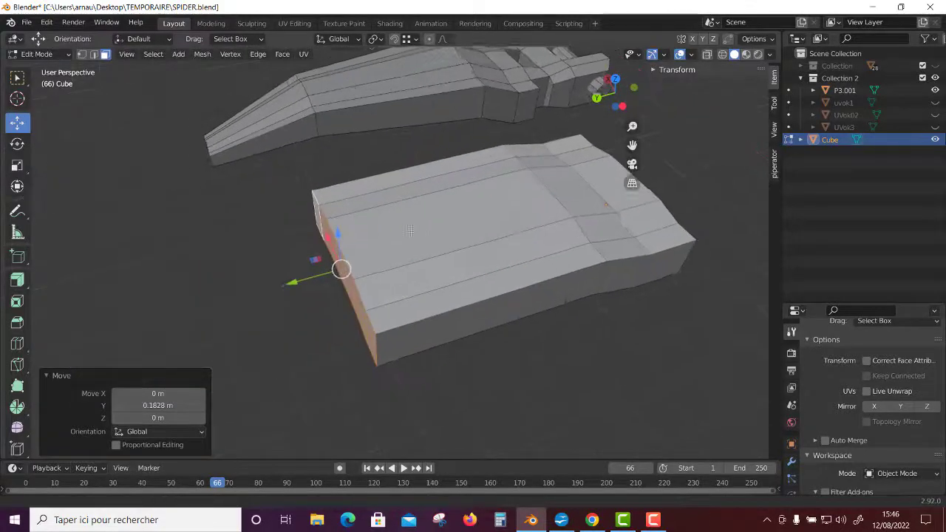
{"action": "key", "text": "e"}
{"action": "key", "text": "Escape"}
{"action": "left_click_drag", "start_coordinate": [288, 275], "coordinate": [200, 296]}
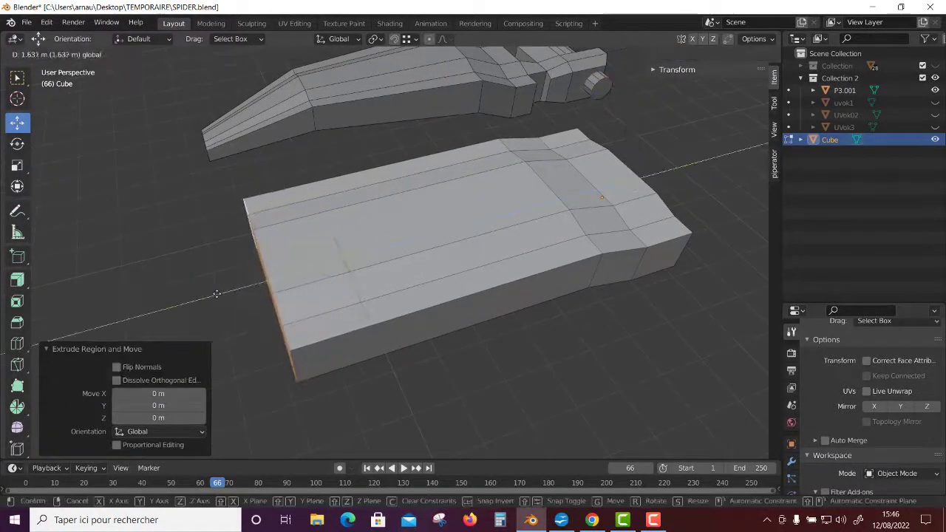
{"action": "mouse_move", "coordinate": [200, 296]}
{"action": "middle_mouse_down"}
{"action": "mouse_move", "coordinate": [353, 371]}
{"action": "mouse_move", "coordinate": [61, 353]}
{"action": "middle_mouse_up"}
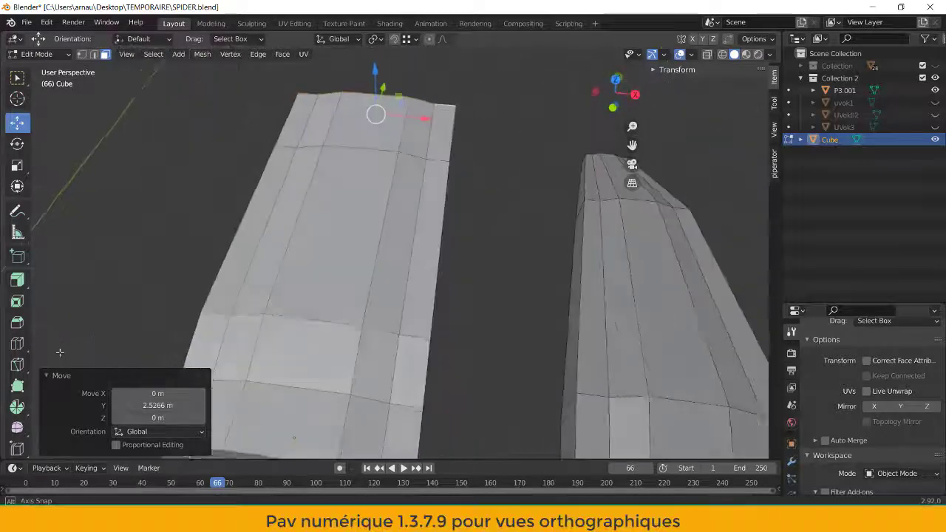
Step: Switch to the top orthographic view with wireframe shading
{"action": "key", "text": "KP_1"}
{"action": "key", "text": "KP_3"}
{"action": "key", "text": "KP_7"}
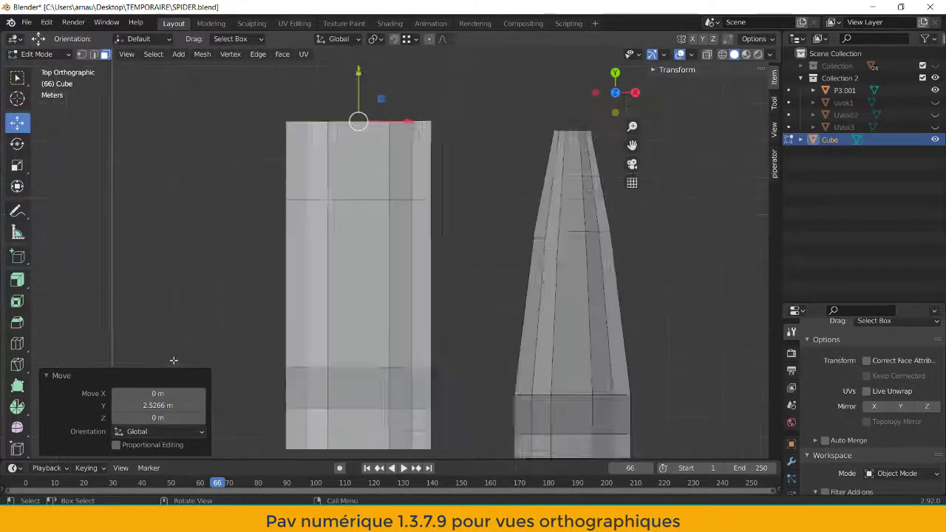
{"action": "key", "text": "z"}
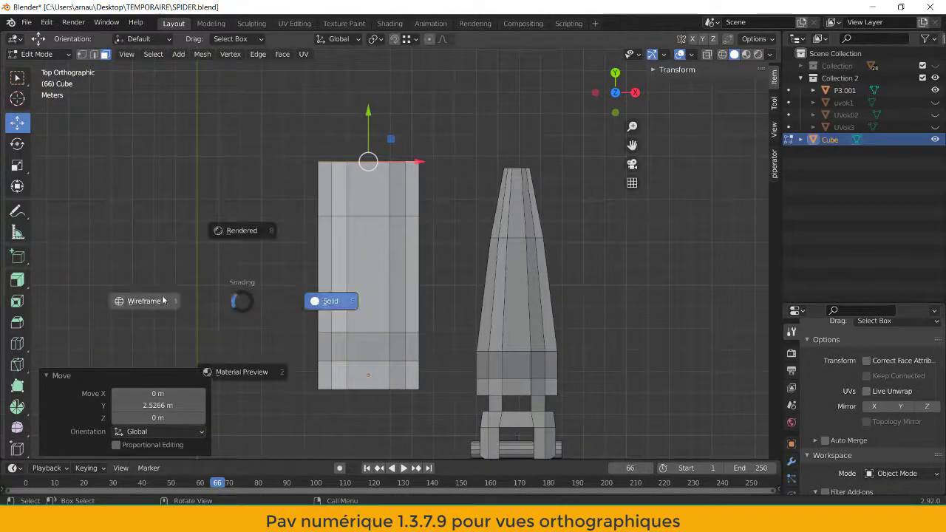
{"action": "left_click", "coordinate": [170, 300]}
Step: Box-select the slab's upper vertices and narrow them along X
{"action": "left_click", "coordinate": [438, 123]}
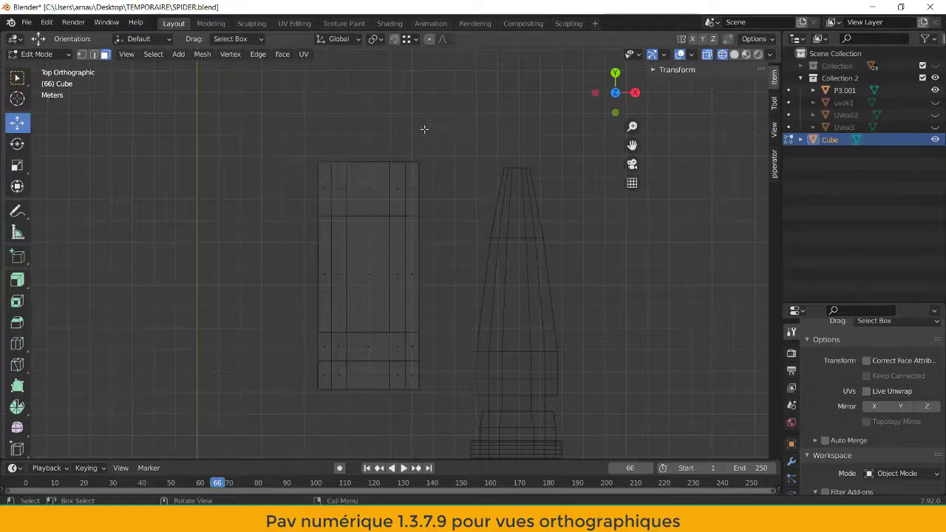
{"action": "key", "text": "1"}
{"action": "left_click_drag", "start_coordinate": [434, 125], "coordinate": [293, 311]}
{"action": "key", "text": "r"}
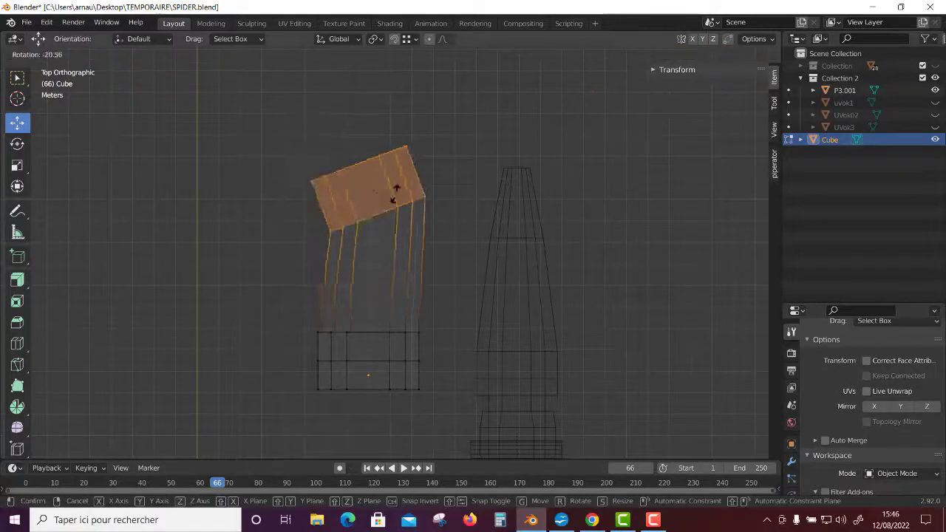
{"action": "key", "text": "Escape"}
{"action": "key", "text": "shift+space"}
{"action": "key", "text": "s"}
{"action": "left_click_drag", "start_coordinate": [418, 186], "coordinate": [385, 189]}
Step: Rescale the top ring and tip along X to refine the leg's taper
{"action": "left_click_drag", "start_coordinate": [444, 187], "coordinate": [268, 129]}
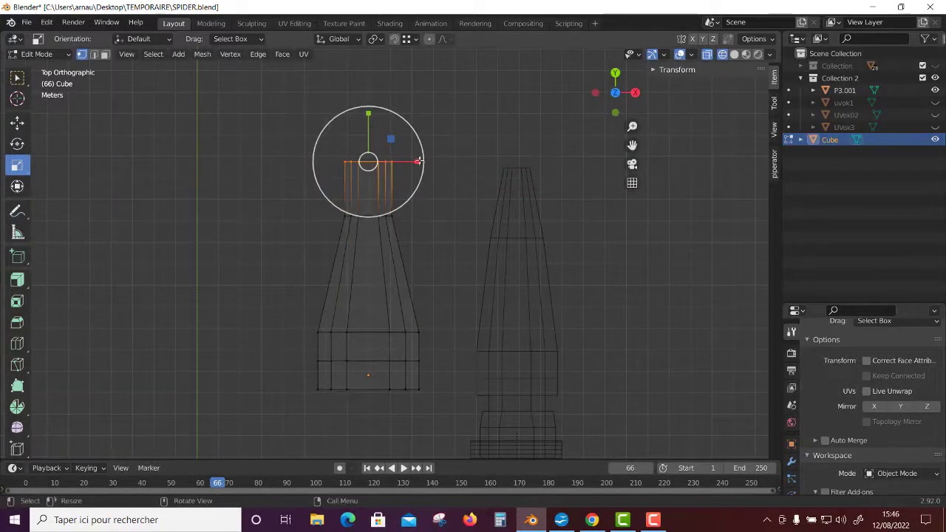
{"action": "left_click_drag", "start_coordinate": [418, 161], "coordinate": [394, 162]}
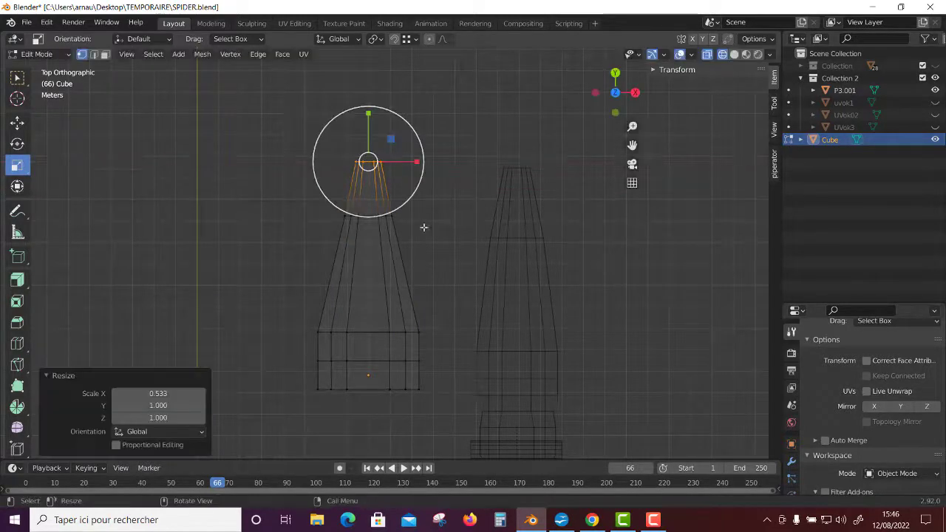
{"action": "left_click_drag", "start_coordinate": [455, 124], "coordinate": [242, 407]}
{"action": "left_click_drag", "start_coordinate": [416, 289], "coordinate": [401, 289]}
{"action": "mouse_move", "coordinate": [429, 210]}
{"action": "left_mouse_down"}
{"action": "mouse_move", "coordinate": [311, 133]}
{"action": "mouse_move", "coordinate": [429, 214]}
{"action": "left_mouse_up"}
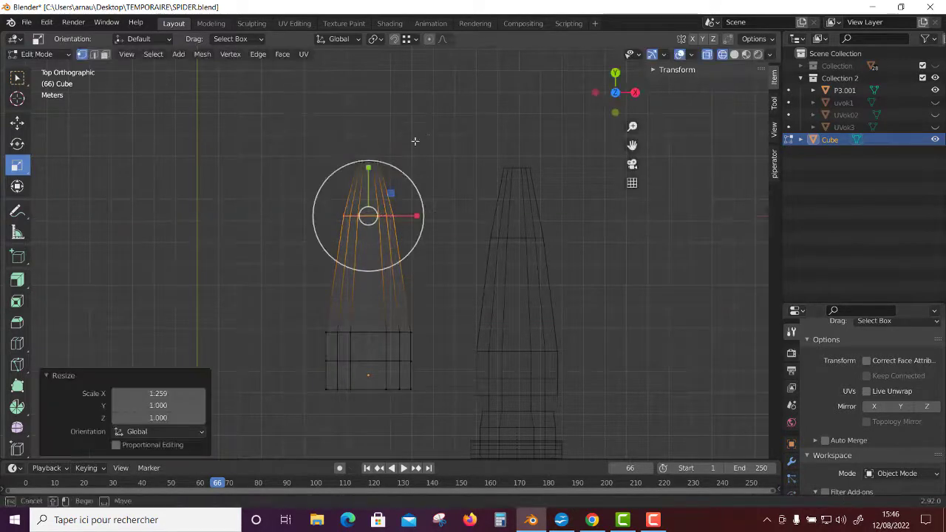
{"action": "left_click_drag", "start_coordinate": [414, 141], "coordinate": [318, 194]}
{"action": "left_click_drag", "start_coordinate": [417, 161], "coordinate": [420, 160]}
{"action": "mouse_move", "coordinate": [396, 311]}
{"action": "middle_mouse_down"}
{"action": "mouse_move", "coordinate": [344, 331]}
{"action": "mouse_move", "coordinate": [466, 269]}
{"action": "mouse_move", "coordinate": [474, 249]}
{"action": "middle_mouse_up"}
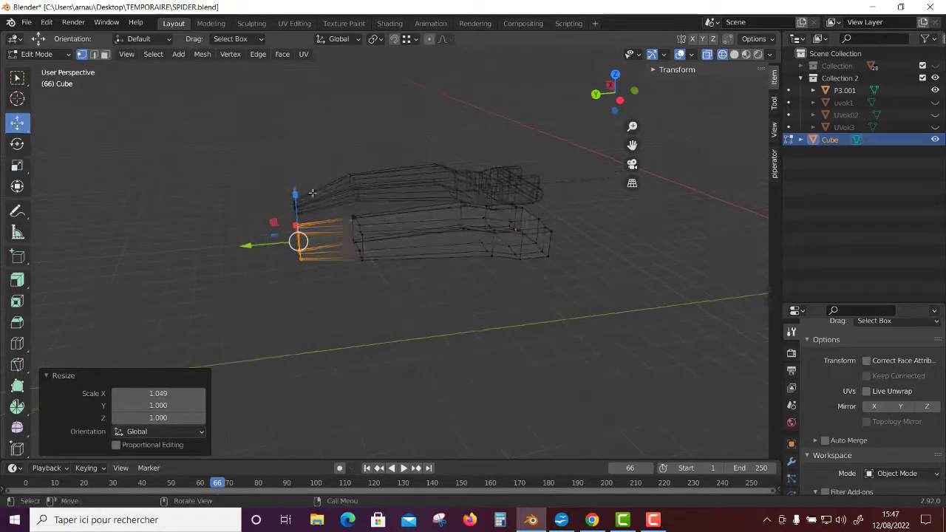
Step: Flatten the leg's tip by scaling it along Z
{"action": "mouse_move", "coordinate": [312, 193]}
{"action": "middle_mouse_down"}
{"action": "mouse_move", "coordinate": [454, 276]}
{"action": "mouse_move", "coordinate": [197, 230]}
{"action": "mouse_move", "coordinate": [484, 184]}
{"action": "middle_mouse_up"}
{"action": "left_click_drag", "start_coordinate": [484, 184], "coordinate": [482, 222]}
{"action": "key", "text": "shift+space"}
{"action": "key", "text": "s"}
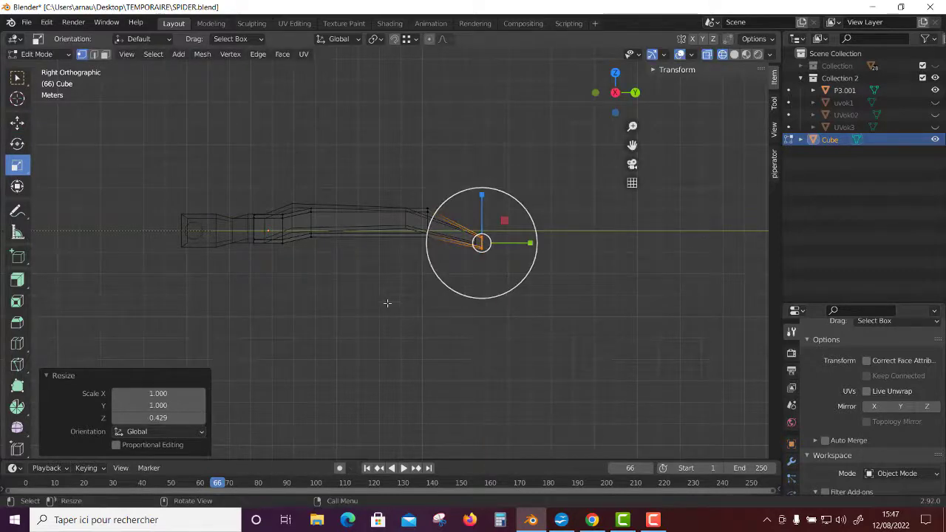
Step: Switch to solid shading, narrow the whole leg along X in Object Mode, and return to Edit Mode
{"action": "middle_click_drag", "start_coordinate": [591, 294], "coordinate": [433, 310]}
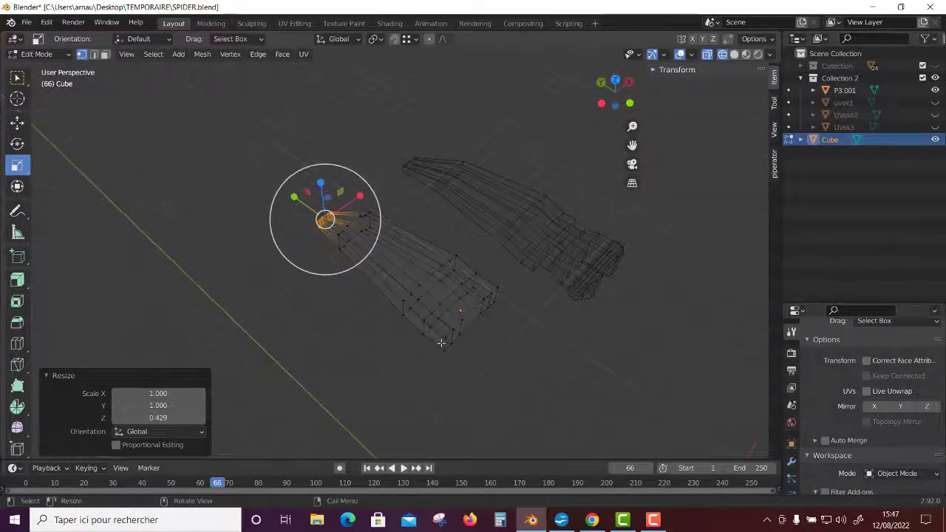
{"action": "key", "text": "z"}
{"action": "left_click", "coordinate": [521, 314]}
{"action": "mouse_move", "coordinate": [521, 314]}
{"action": "middle_mouse_down"}
{"action": "mouse_move", "coordinate": [522, 370]}
{"action": "mouse_move", "coordinate": [442, 325]}
{"action": "middle_mouse_up"}
{"action": "key", "text": "Tab"}
{"action": "left_click_drag", "start_coordinate": [444, 346], "coordinate": [433, 338]}
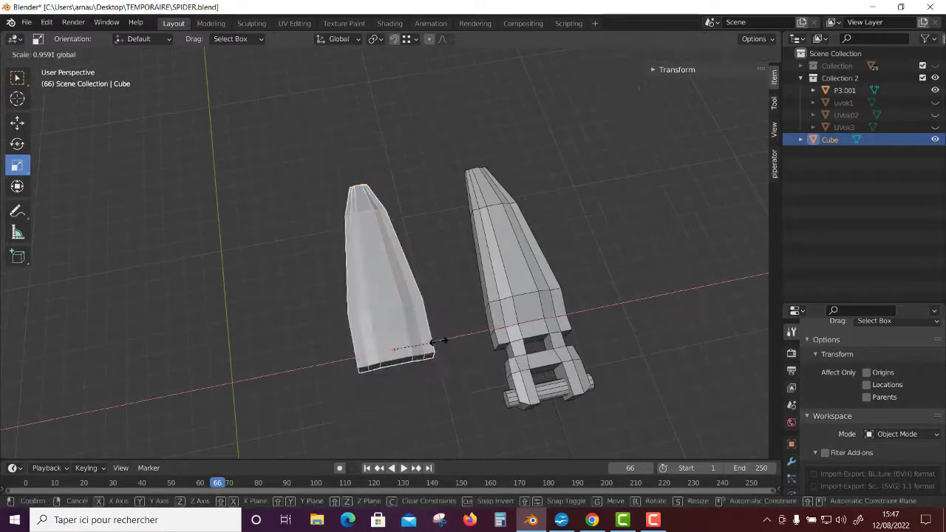
{"action": "middle_click_drag", "start_coordinate": [433, 337], "coordinate": [423, 378]}
{"action": "key", "text": "Tab"}
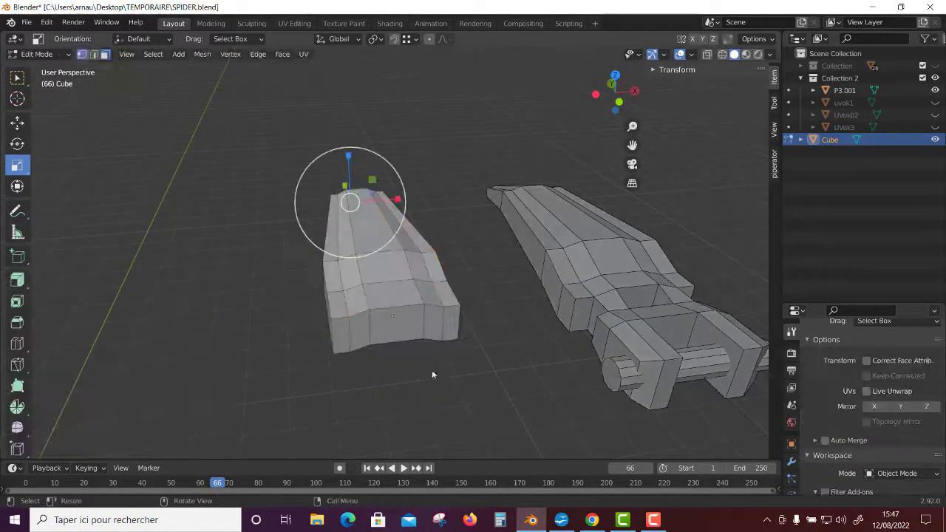
{"action": "mouse_move", "coordinate": [368, 328]}
{"action": "middle_mouse_down"}
{"action": "mouse_move", "coordinate": [503, 379]}
{"action": "mouse_move", "coordinate": [534, 380]}
{"action": "middle_mouse_up"}
Step: Extrude the end faces outward twice to form two prongs
{"action": "key", "text": "e"}
{"action": "left_click", "coordinate": [555, 410]}
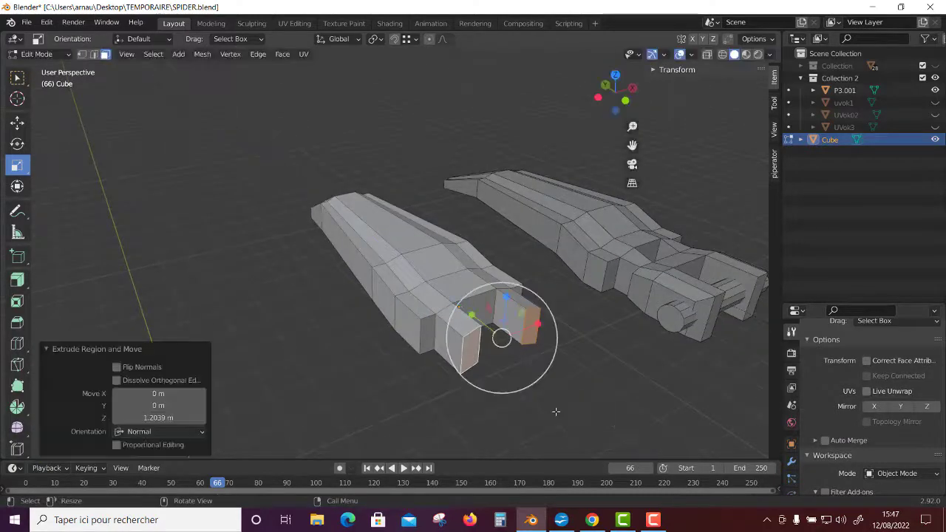
{"action": "key", "text": "e"}
{"action": "left_click", "coordinate": [572, 408]}
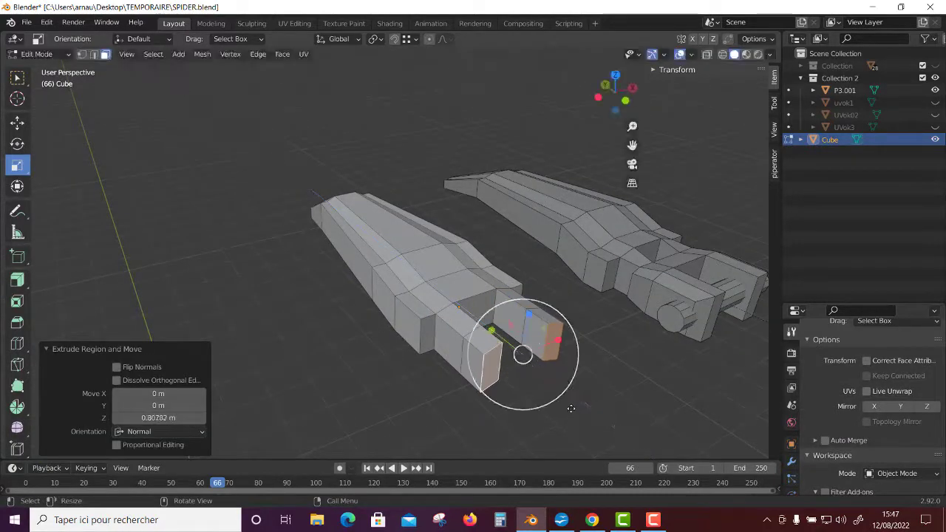
{"action": "middle_click_drag", "start_coordinate": [541, 333], "coordinate": [411, 402]}
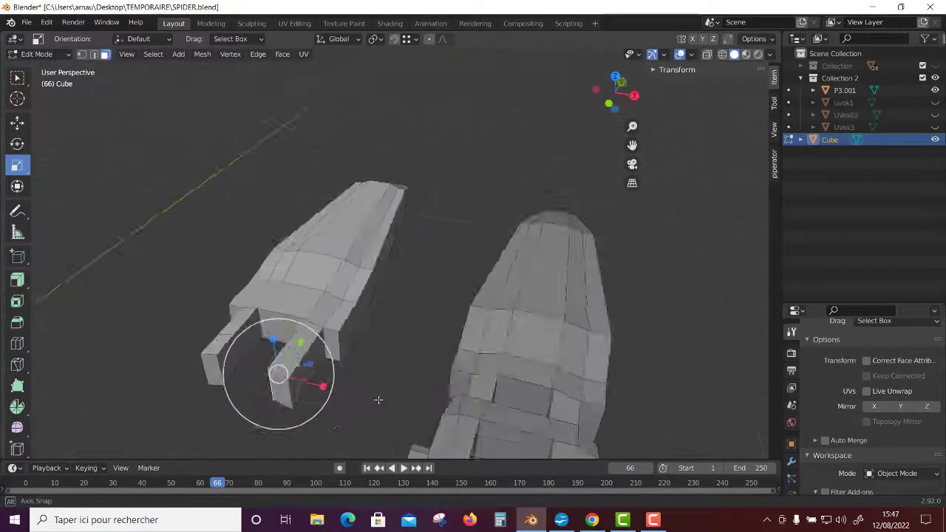
{"action": "middle_click_drag", "start_coordinate": [412, 402], "coordinate": [352, 387]}
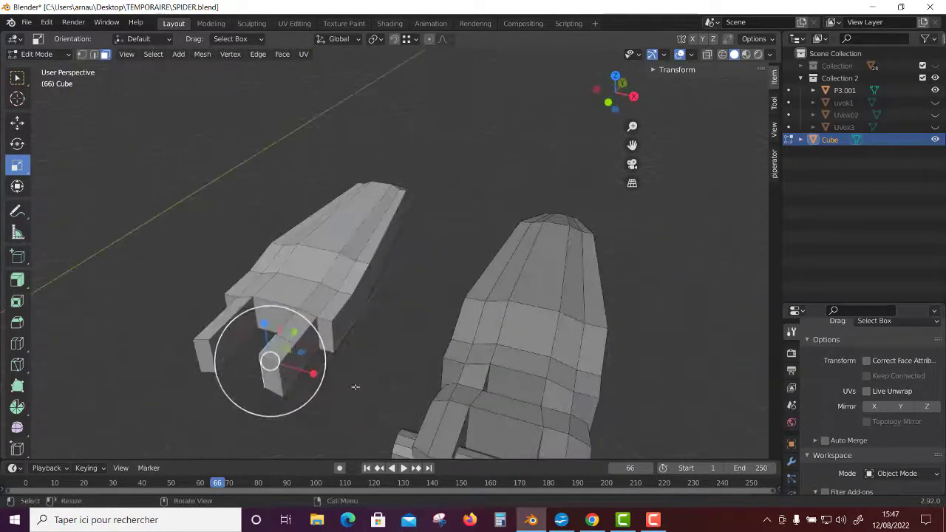
Step: Delete a face between the prongs and bridge the two edges with a new face
{"action": "key", "text": "w"}
{"action": "mouse_move", "coordinate": [226, 342]}
{"action": "middle_mouse_down"}
{"action": "mouse_move", "coordinate": [289, 407]}
{"action": "mouse_move", "coordinate": [437, 382]}
{"action": "mouse_move", "coordinate": [377, 375]}
{"action": "mouse_move", "coordinate": [378, 392]}
{"action": "mouse_move", "coordinate": [603, 357]}
{"action": "middle_mouse_up"}
{"action": "key", "text": "x"}
{"action": "left_click", "coordinate": [438, 377]}
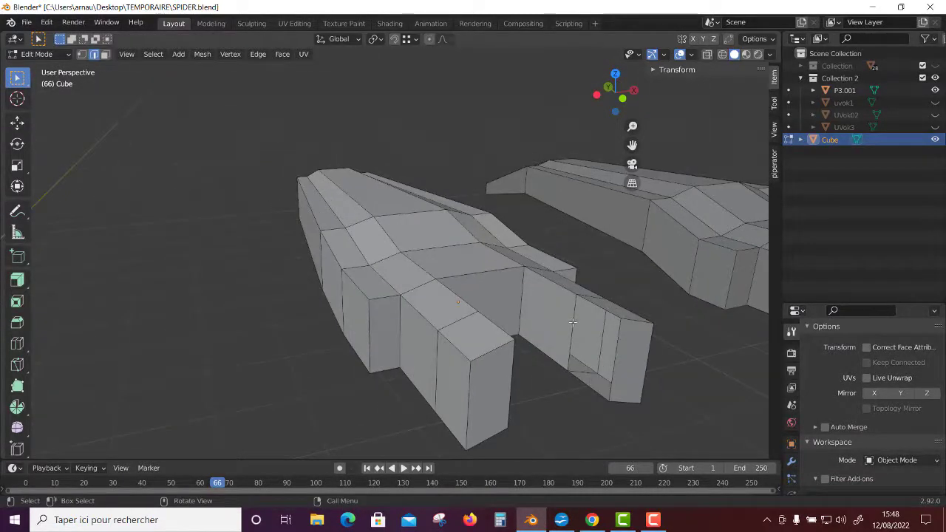
{"action": "mouse_move", "coordinate": [573, 322]}
{"action": "middle_mouse_down"}
{"action": "mouse_move", "coordinate": [173, 336]}
{"action": "mouse_move", "coordinate": [273, 326]}
{"action": "middle_mouse_up"}
{"action": "key", "text": "f"}
{"action": "key", "text": "f"}
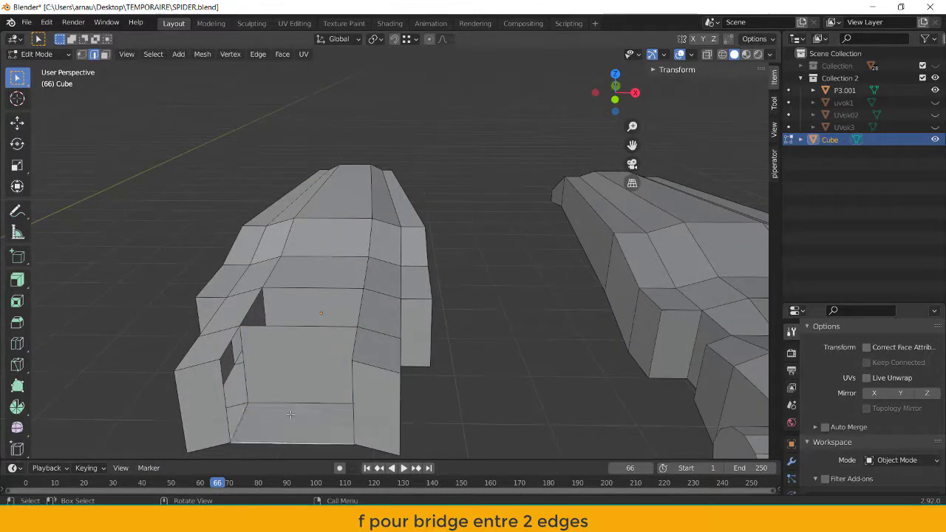
{"action": "mouse_move", "coordinate": [289, 414]}
{"action": "middle_mouse_down"}
{"action": "mouse_move", "coordinate": [391, 406]}
{"action": "mouse_move", "coordinate": [176, 358]}
{"action": "middle_mouse_up"}
Step: Extrude the end face in place and widen it 1.297 along X
{"action": "key", "text": "e"}
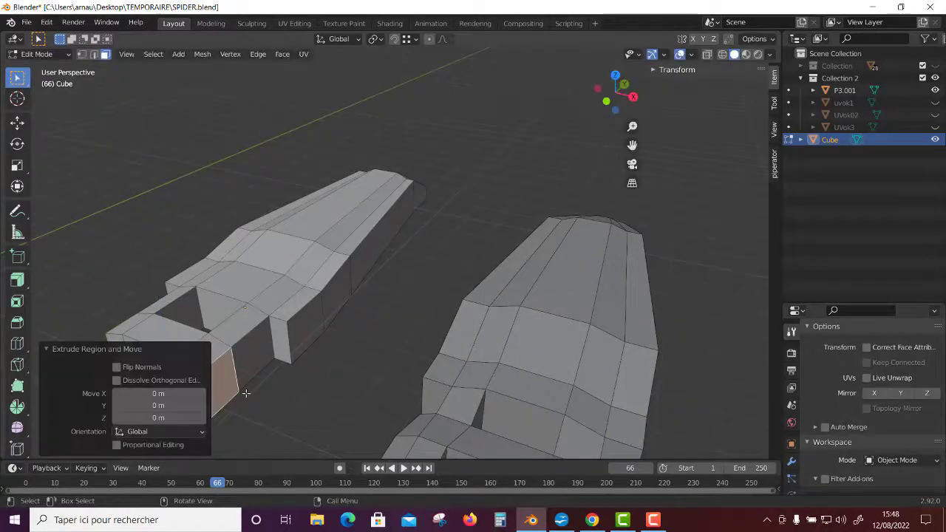
{"action": "key", "text": "Escape"}
{"action": "key", "text": "shift+space"}
{"action": "key", "text": "s"}
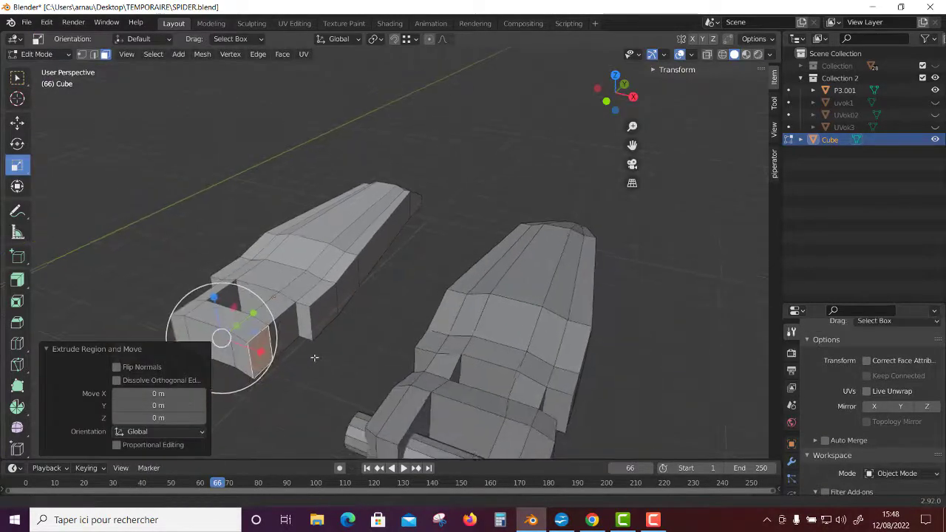
{"action": "middle_click_drag", "start_coordinate": [313, 355], "coordinate": [421, 363], "text": "shift"}
{"action": "left_click_drag", "start_coordinate": [421, 362], "coordinate": [438, 371]}
{"action": "mouse_move", "coordinate": [438, 371]}
{"action": "middle_mouse_down"}
{"action": "mouse_move", "coordinate": [433, 395]}
{"action": "mouse_move", "coordinate": [528, 401]}
{"action": "mouse_move", "coordinate": [597, 328]}
{"action": "mouse_move", "coordinate": [561, 336]}
{"action": "mouse_move", "coordinate": [576, 342]}
{"action": "mouse_move", "coordinate": [533, 304]}
{"action": "middle_mouse_up"}
{"action": "left_click", "coordinate": [520, 303]}
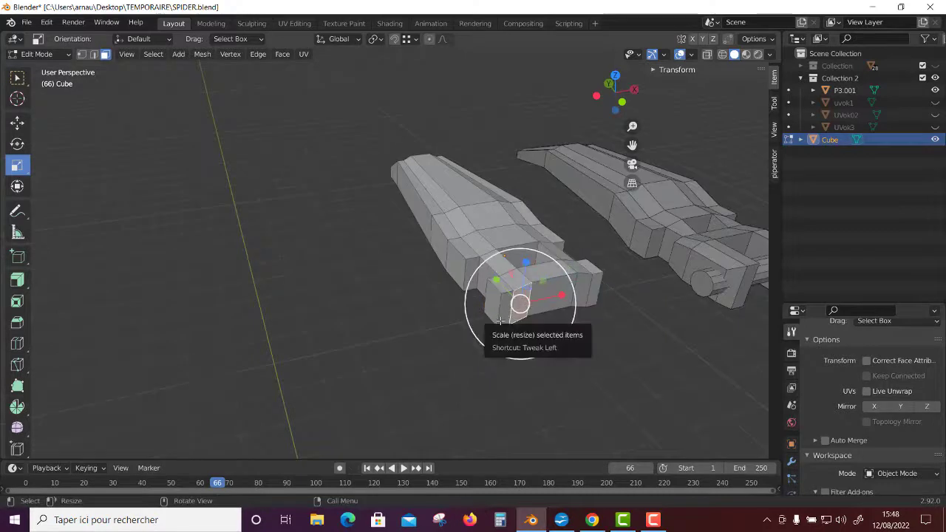
Step: Extrude both prong end faces outward to lengthen the fork prongs
{"action": "key", "text": "w"}
{"action": "left_click", "coordinate": [595, 294], "text": "shift"}
{"action": "scroll", "coordinate": [563, 351], "scroll_direction": "down", "scroll_amount": 1}
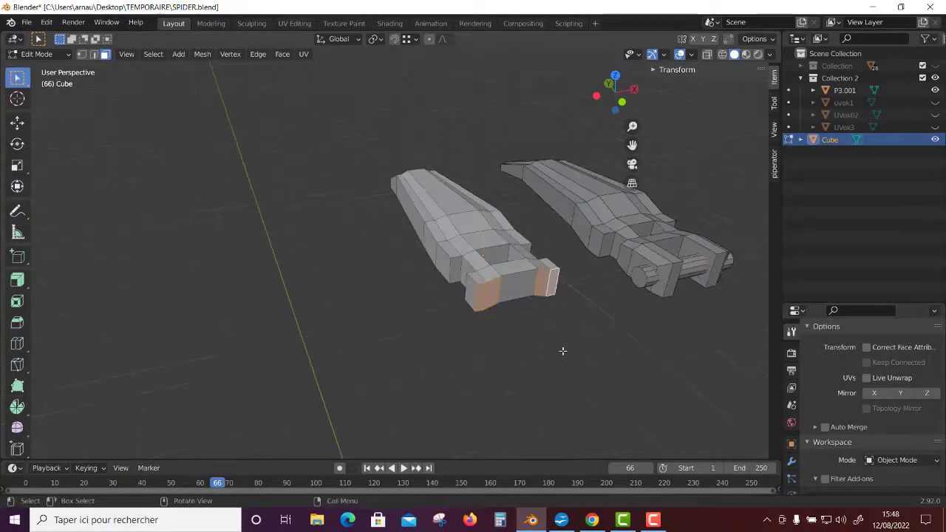
{"action": "key", "text": "e"}
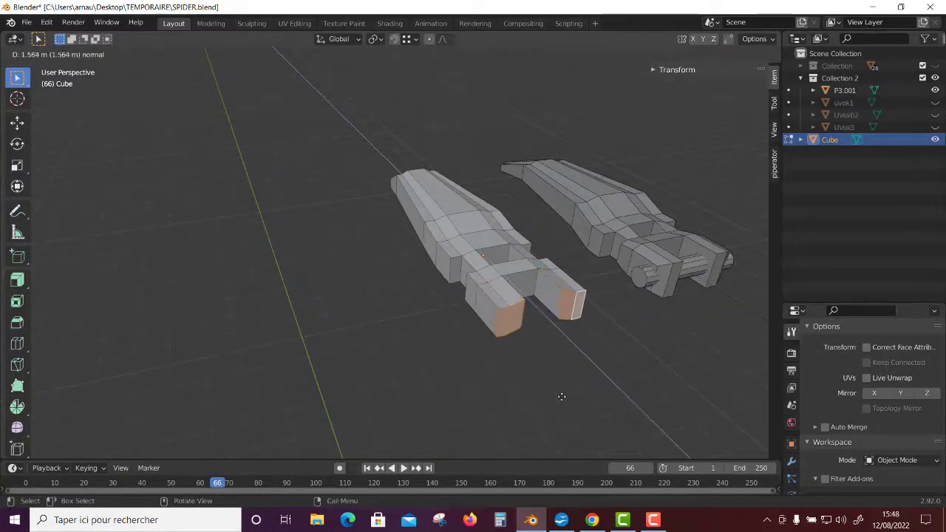
{"action": "left_click", "coordinate": [532, 393]}
{"action": "middle_click_drag", "start_coordinate": [532, 392], "coordinate": [545, 388]}
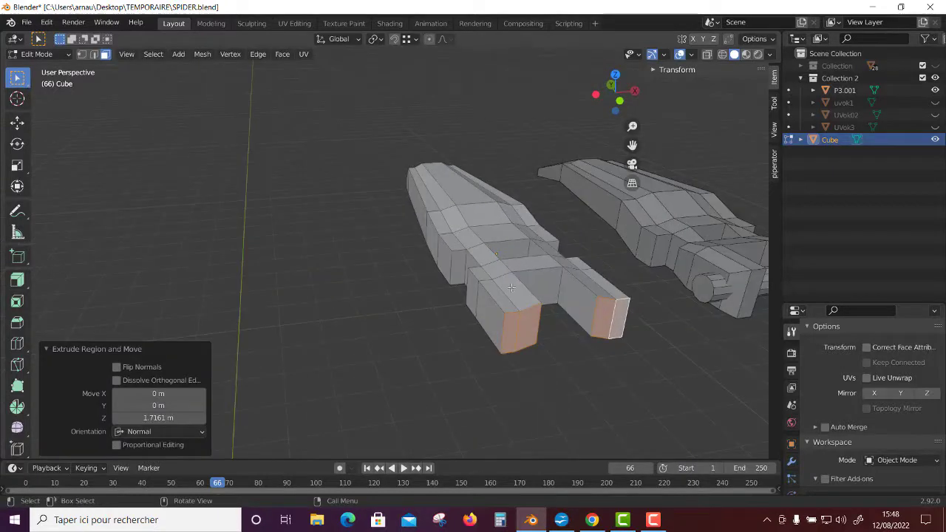
Step: Reshape the prongs by moving individual edges up and down along Z
{"action": "key", "text": "2"}
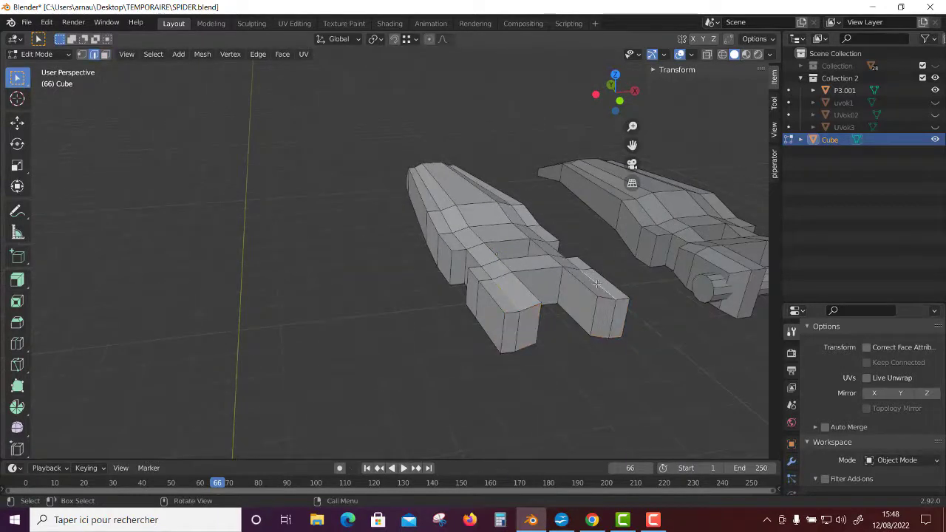
{"action": "key", "text": "shift+space"}
{"action": "key", "text": "g"}
{"action": "left_click_drag", "start_coordinate": [561, 259], "coordinate": [558, 232]}
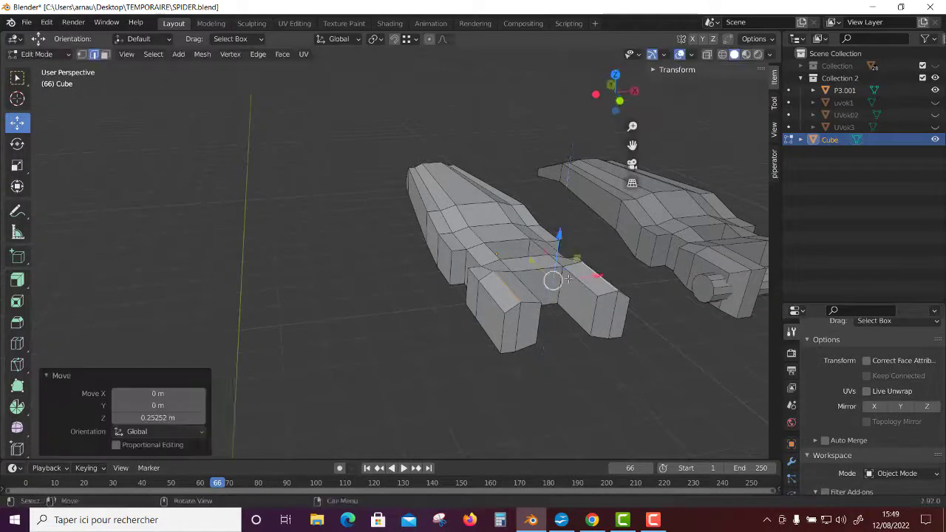
{"action": "mouse_move", "coordinate": [552, 277]}
{"action": "middle_mouse_down"}
{"action": "mouse_move", "coordinate": [551, 296]}
{"action": "mouse_move", "coordinate": [443, 170]}
{"action": "middle_mouse_up"}
{"action": "left_click", "coordinate": [443, 170]}
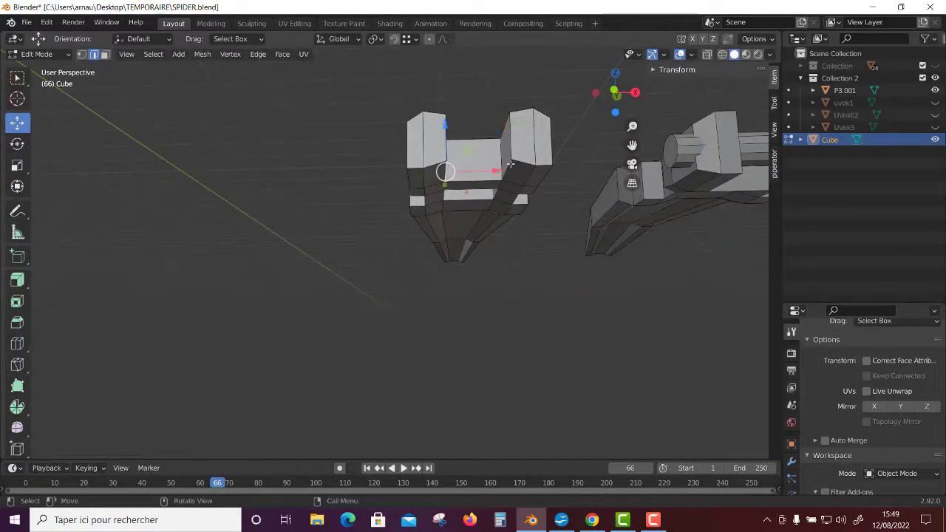
{"action": "left_click_drag", "start_coordinate": [477, 126], "coordinate": [473, 130]}
{"action": "mouse_move", "coordinate": [473, 130]}
{"action": "middle_mouse_down"}
{"action": "mouse_move", "coordinate": [481, 179]}
{"action": "mouse_move", "coordinate": [449, 232]}
{"action": "mouse_move", "coordinate": [667, 313]}
{"action": "mouse_move", "coordinate": [652, 328]}
{"action": "middle_mouse_up"}
{"action": "left_click", "coordinate": [569, 255]}
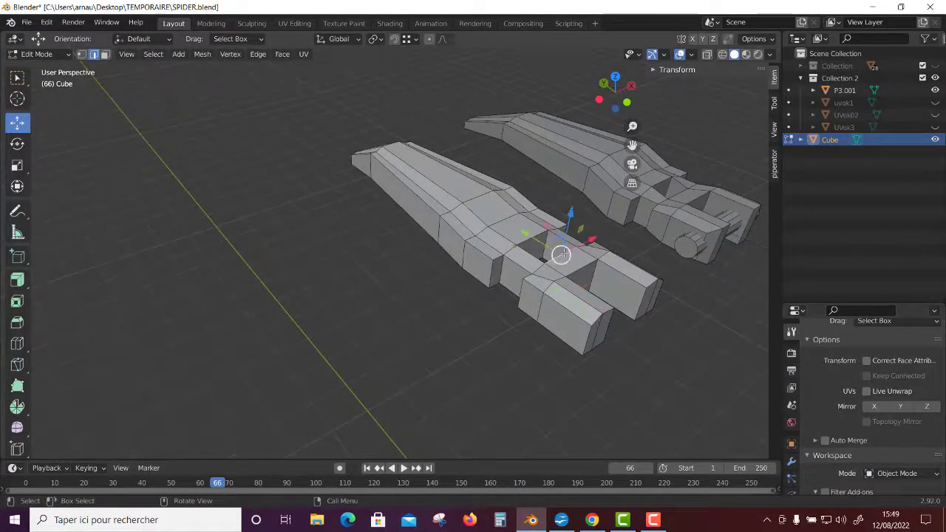
{"action": "left_click_drag", "start_coordinate": [567, 216], "coordinate": [568, 220]}
{"action": "mouse_move", "coordinate": [567, 220]}
{"action": "middle_mouse_down"}
{"action": "mouse_move", "coordinate": [658, 306]}
{"action": "mouse_move", "coordinate": [606, 288]}
{"action": "mouse_move", "coordinate": [601, 205]}
{"action": "mouse_move", "coordinate": [570, 247]}
{"action": "mouse_move", "coordinate": [332, 367]}
{"action": "middle_mouse_up"}
Step: Widen the selected faces slightly along X, then clear the selection
{"action": "key", "text": "3"}
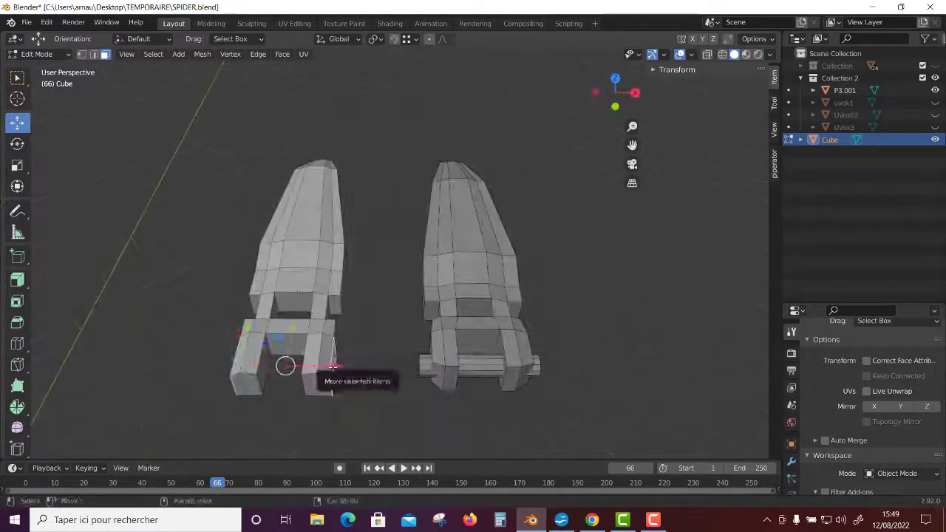
{"action": "key", "text": "shift+space"}
{"action": "key", "text": "s"}
{"action": "left_click_drag", "start_coordinate": [332, 365], "coordinate": [336, 362]}
{"action": "mouse_move", "coordinate": [295, 376]}
{"action": "middle_mouse_down"}
{"action": "mouse_move", "coordinate": [347, 347]}
{"action": "mouse_move", "coordinate": [527, 317]}
{"action": "middle_mouse_up"}
{"action": "left_click", "coordinate": [581, 380]}
Step: Return to Object Mode and add a new cylinder to the scene
{"action": "key", "text": "Tab"}
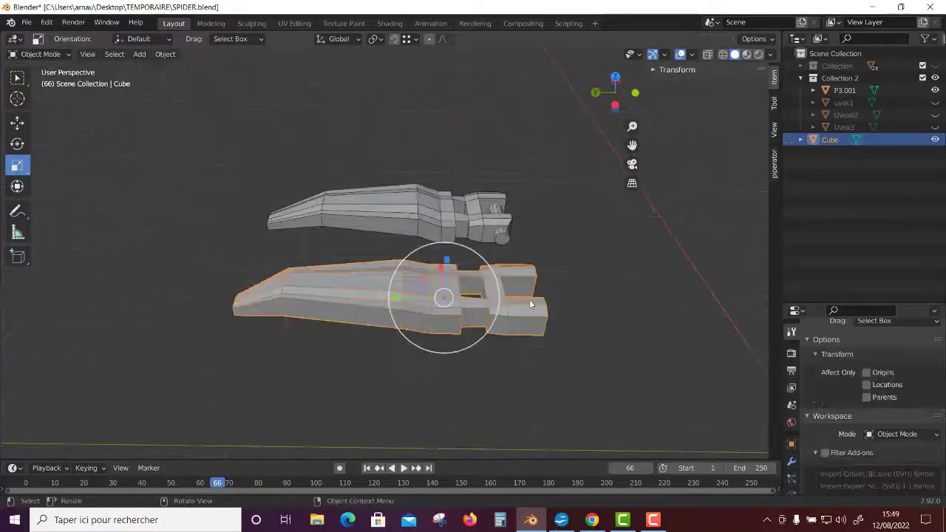
{"action": "key", "text": "shift+a"}
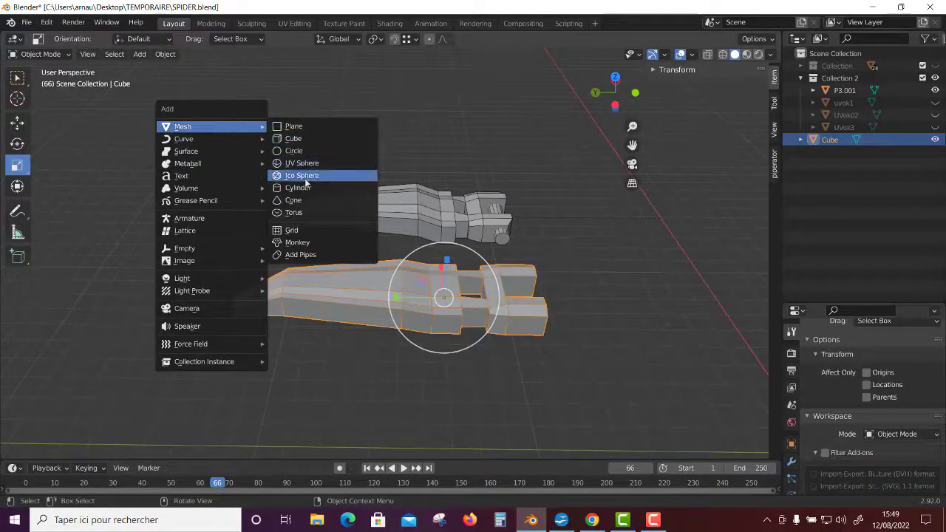
{"action": "left_click", "coordinate": [299, 187]}
{"action": "scroll", "coordinate": [325, 311], "scroll_direction": "down", "scroll_amount": 3}
{"action": "scroll", "coordinate": [521, 360], "scroll_direction": "up", "scroll_amount": 1}
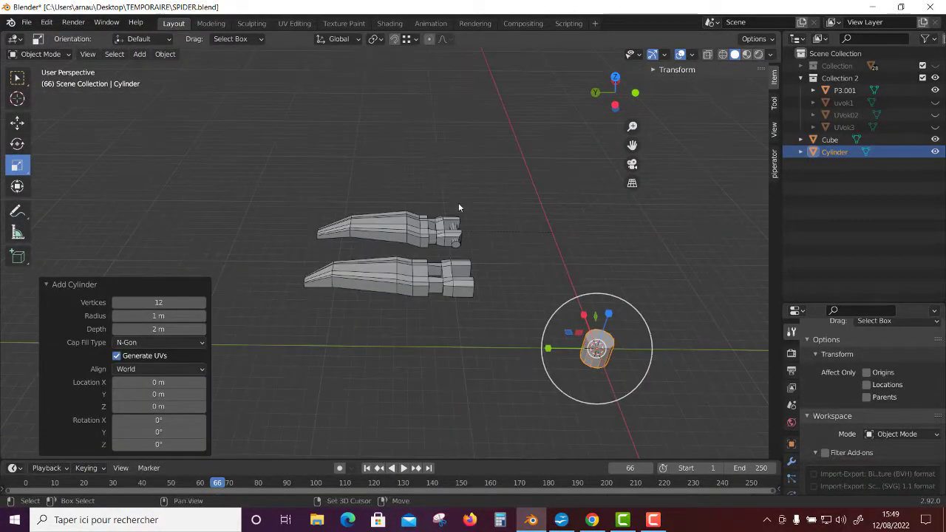
{"action": "left_click", "coordinate": [597, 348]}
Step: Move the cylinder beside the leg's fork and rotate it -90° about Y
{"action": "key", "text": "shift+space"}
{"action": "left_click", "coordinate": [584, 325]}
{"action": "left_click_drag", "start_coordinate": [597, 348], "coordinate": [471, 287]}
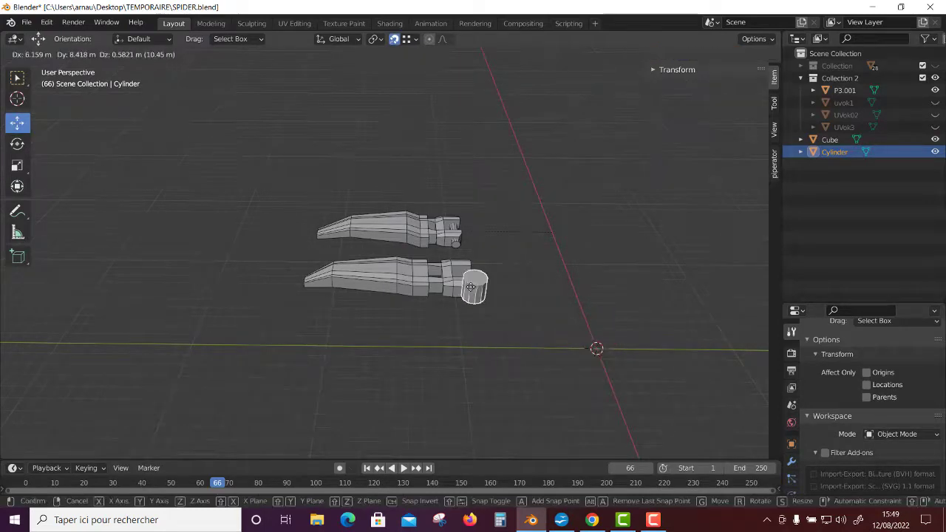
{"action": "mouse_move", "coordinate": [514, 333]}
{"action": "middle_mouse_down"}
{"action": "mouse_move", "coordinate": [455, 387]}
{"action": "mouse_move", "coordinate": [475, 380]}
{"action": "middle_mouse_up"}
{"action": "left_click_drag", "start_coordinate": [426, 326], "coordinate": [337, 409], "text": "ctrl"}
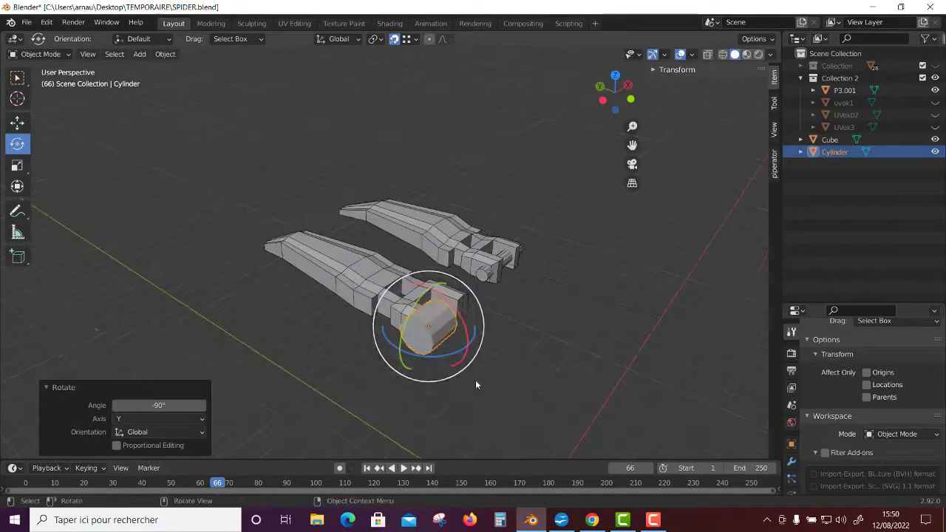
{"action": "middle_click_drag", "start_coordinate": [475, 380], "coordinate": [460, 391]}
Step: Place the cylinder between the fork prongs, lowering it using front and side views
{"action": "key", "text": "shift+space"}
{"action": "key", "text": "g"}
{"action": "left_click_drag", "start_coordinate": [421, 322], "coordinate": [467, 299]}
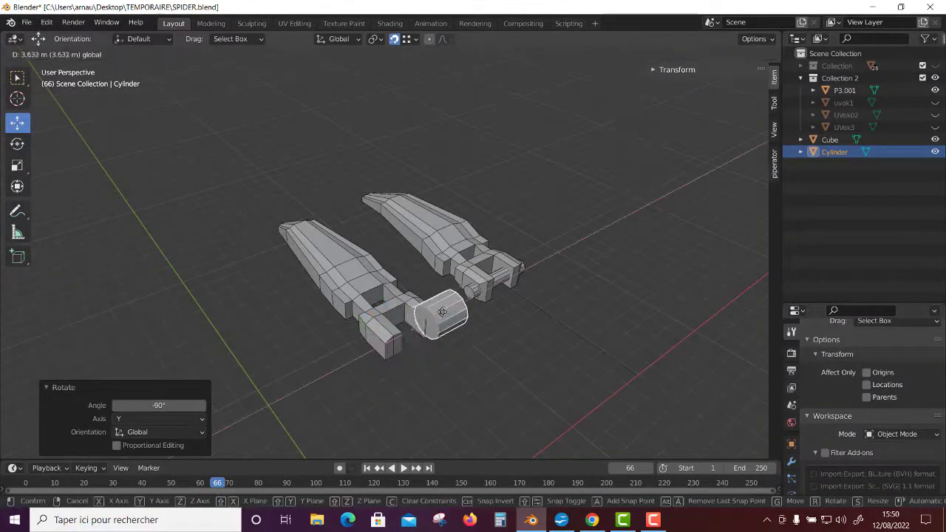
{"action": "key", "text": "g"}
{"action": "left_click", "coordinate": [452, 303]}
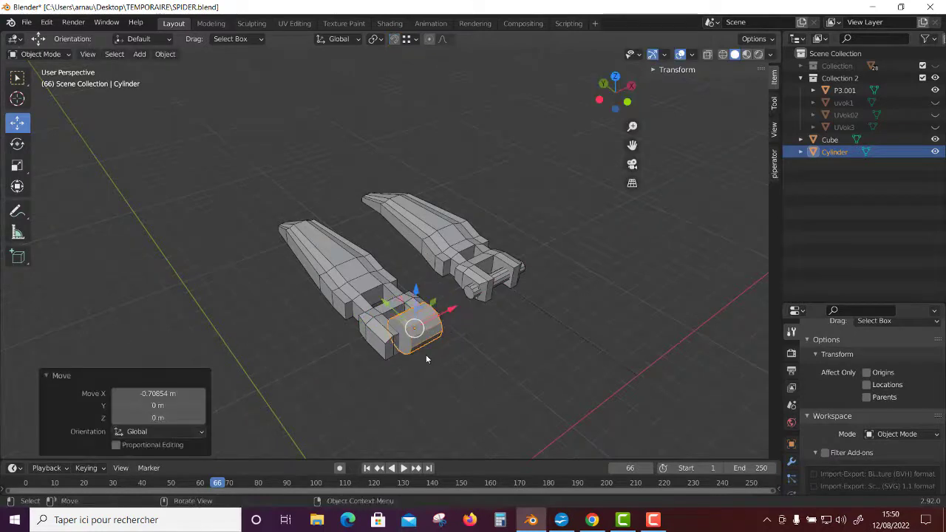
{"action": "key", "text": "KP_3"}
{"action": "key", "text": "KP_1"}
{"action": "left_click_drag", "start_coordinate": [307, 189], "coordinate": [307, 197]}
{"action": "key", "text": "KP_3"}
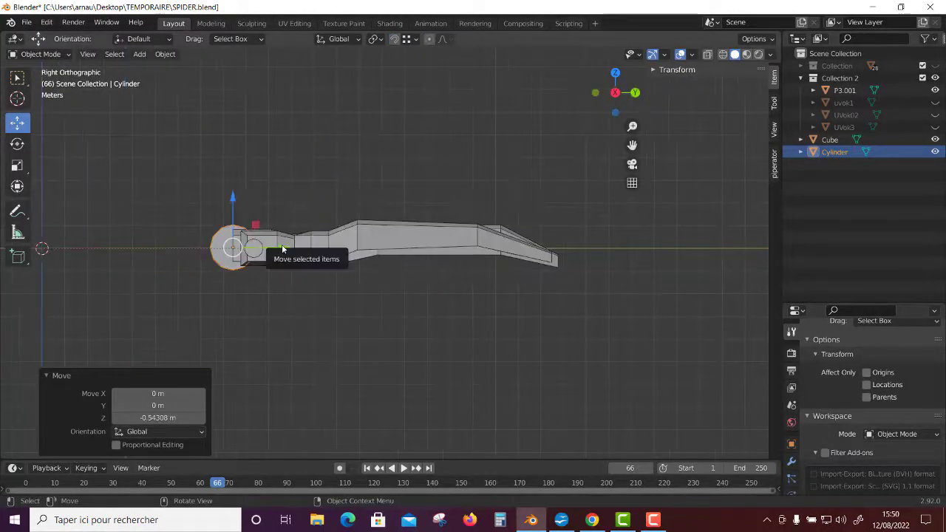
Step: Nudge the cylinder sideways and stretch it to 2.137 along X
{"action": "key", "text": "ctrl+KP_3"}
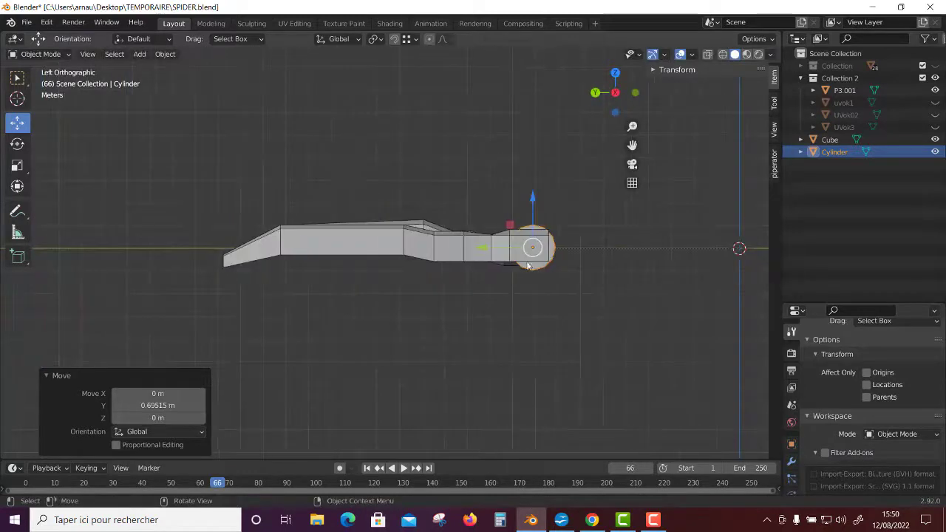
{"action": "mouse_move", "coordinate": [533, 247]}
{"action": "left_mouse_down"}
{"action": "mouse_move", "coordinate": [499, 225]}
{"action": "mouse_move", "coordinate": [509, 252]}
{"action": "left_mouse_up"}
{"action": "key", "text": "shift+space"}
{"action": "key", "text": "s"}
{"action": "key", "text": "KP_1"}
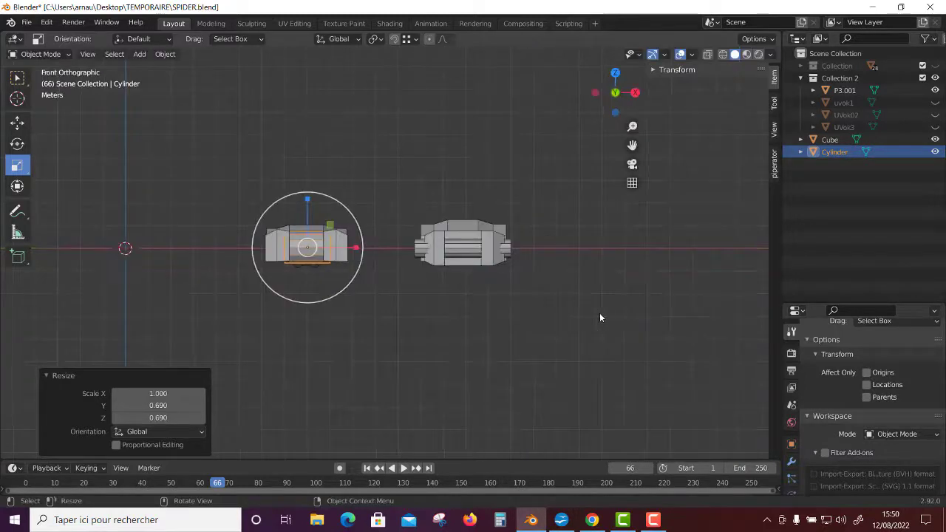
{"action": "left_click_drag", "start_coordinate": [357, 249], "coordinate": [419, 245]}
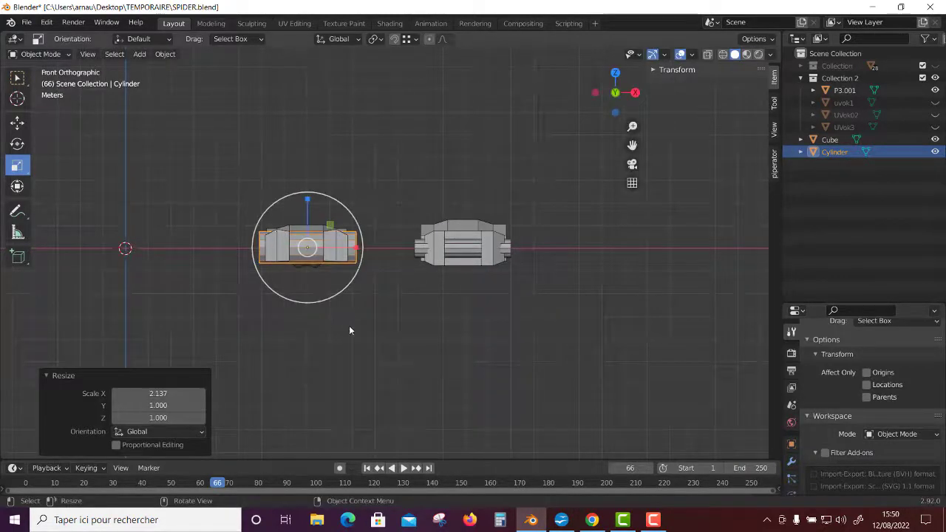
Step: Slim the cylinder's thickness to 0.687 on Y and Z
{"action": "mouse_move", "coordinate": [375, 330]}
{"action": "middle_mouse_down"}
{"action": "mouse_move", "coordinate": [336, 380]}
{"action": "mouse_move", "coordinate": [539, 348]}
{"action": "mouse_move", "coordinate": [543, 278]}
{"action": "middle_mouse_up"}
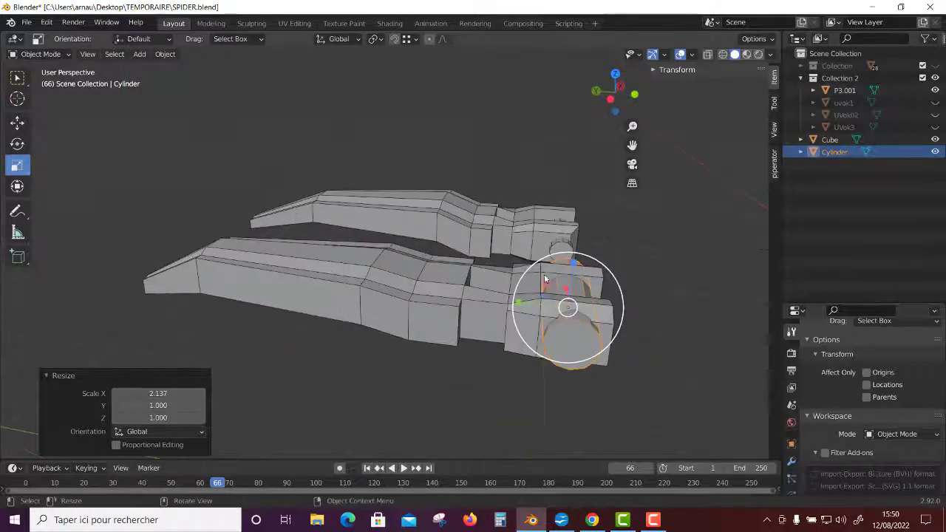
{"action": "left_click_drag", "start_coordinate": [547, 290], "coordinate": [542, 294]}
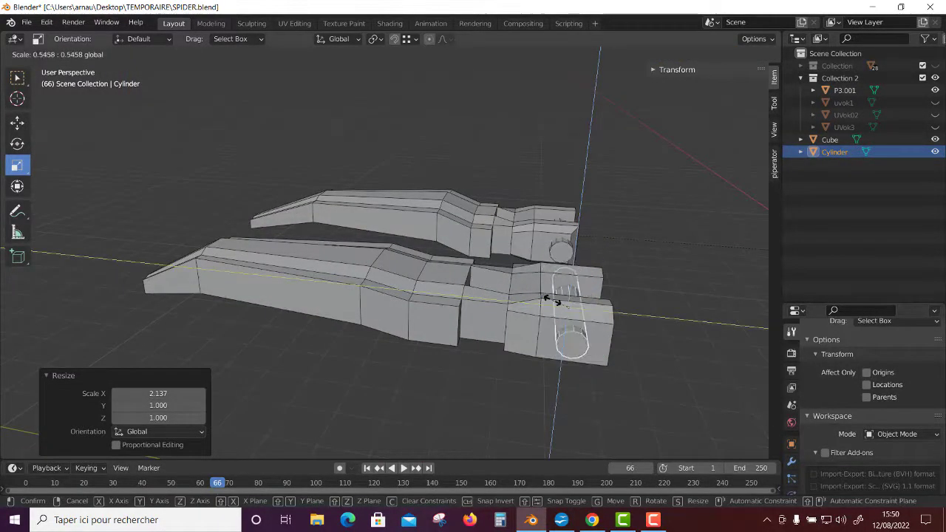
{"action": "left_click", "coordinate": [551, 294]}
{"action": "mouse_move", "coordinate": [550, 293]}
{"action": "middle_mouse_down"}
{"action": "mouse_move", "coordinate": [607, 384]}
{"action": "mouse_move", "coordinate": [566, 372]}
{"action": "mouse_move", "coordinate": [572, 348]}
{"action": "mouse_move", "coordinate": [562, 450]}
{"action": "mouse_move", "coordinate": [562, 424]}
{"action": "mouse_move", "coordinate": [391, 380]}
{"action": "middle_mouse_up"}
Step: Shift the axle -0.026068 m along X to centre it through the fork
{"action": "key", "text": "g"}
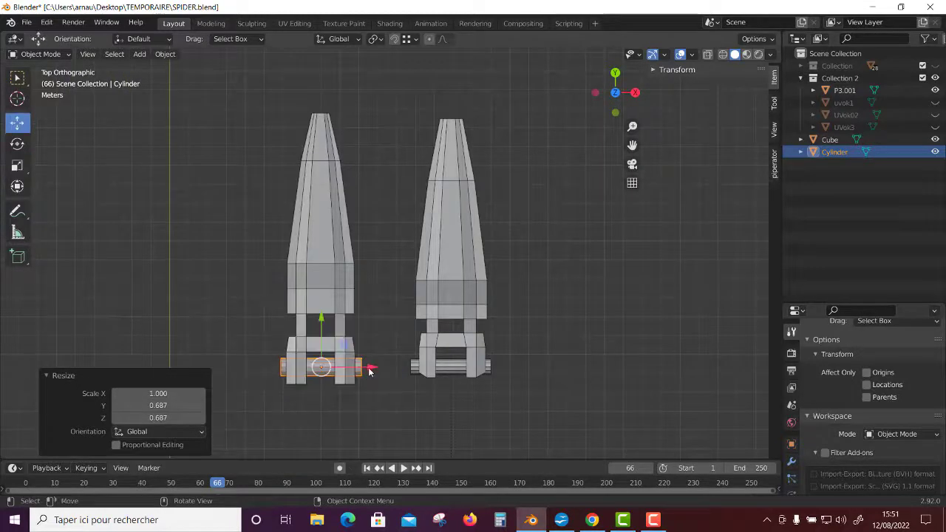
{"action": "key", "text": "x"}
{"action": "left_click", "coordinate": [372, 362]}
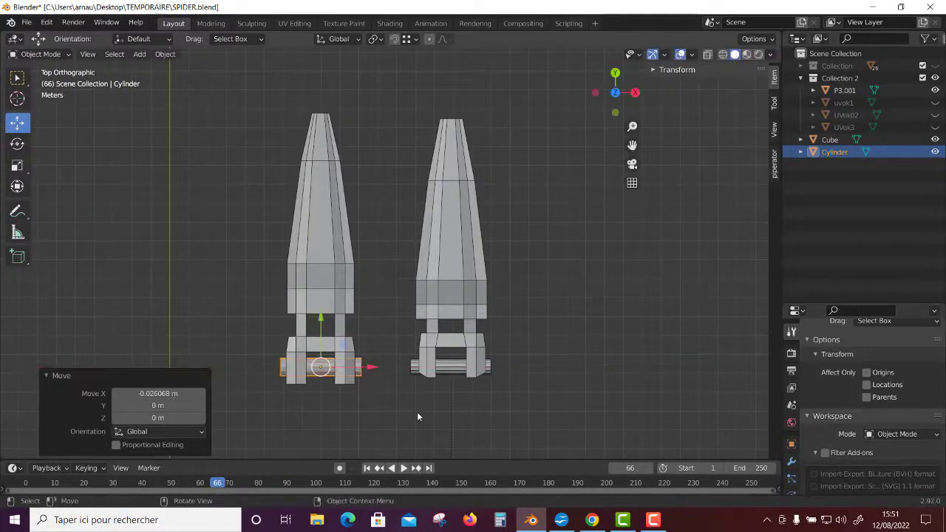
{"action": "mouse_move", "coordinate": [417, 412]}
{"action": "middle_mouse_down"}
{"action": "mouse_move", "coordinate": [514, 317]}
{"action": "mouse_move", "coordinate": [549, 361]}
{"action": "mouse_move", "coordinate": [557, 269]}
{"action": "middle_mouse_up"}
Step: Join the leg and the axle into a single object
{"action": "left_click_drag", "start_coordinate": [558, 269], "coordinate": [293, 399]}
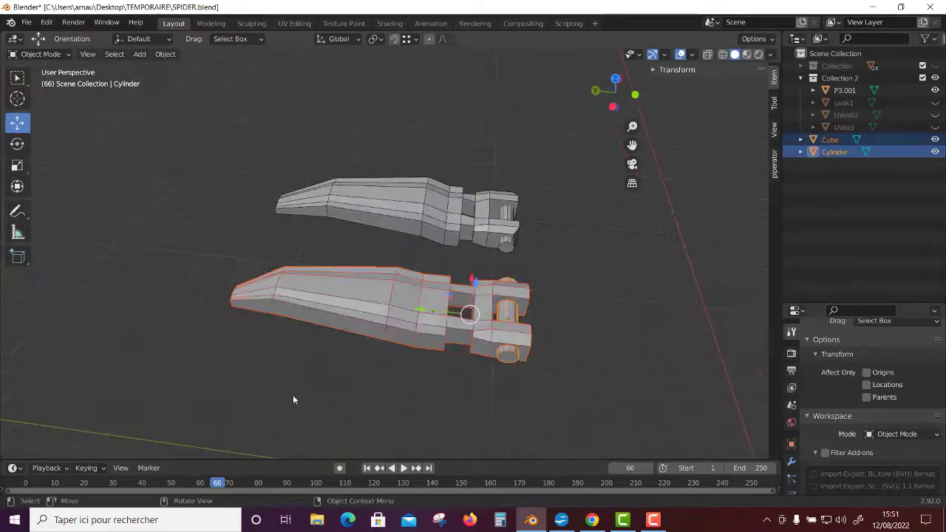
{"action": "key", "text": "ctrl+j"}
{"action": "middle_click_drag", "start_coordinate": [431, 326], "coordinate": [555, 315]}
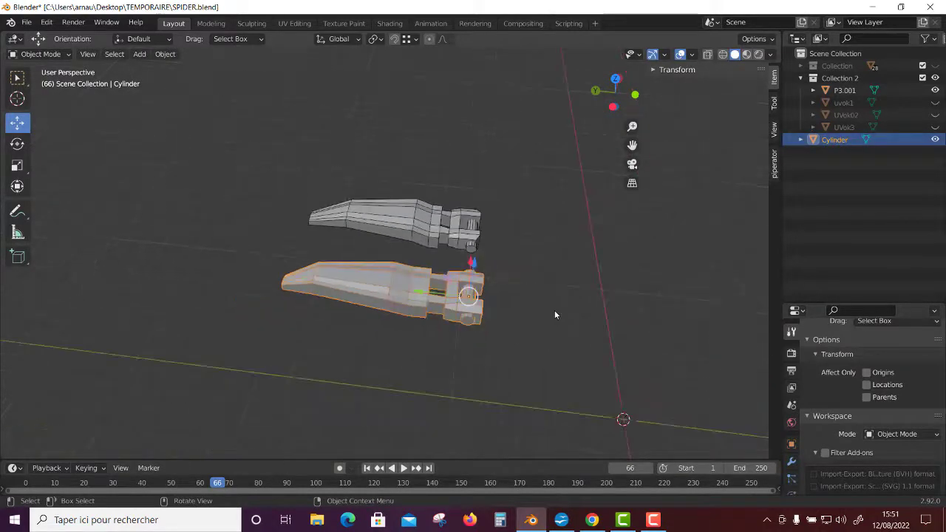
Step: Split the viewport in two and make the right area a UV Editor
{"action": "right_click", "coordinate": [774, 223]}
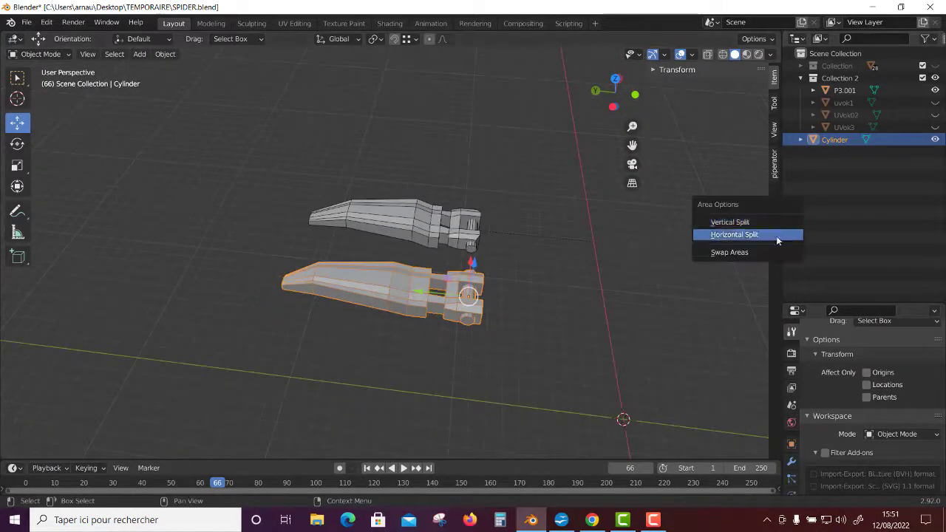
{"action": "left_click", "coordinate": [771, 223]}
{"action": "left_click", "coordinate": [430, 247]}
{"action": "left_click", "coordinate": [447, 39]}
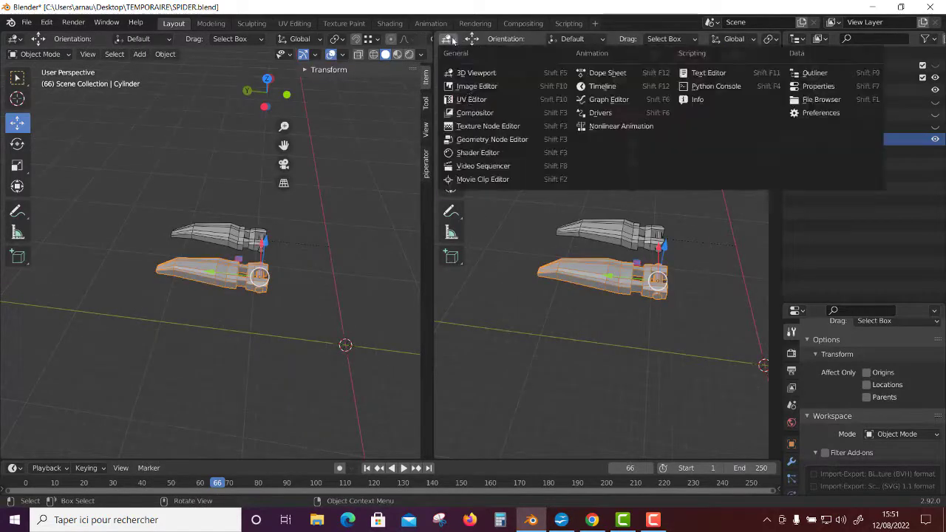
{"action": "left_click", "coordinate": [470, 99]}
Step: In Edit Mode, select the whole mesh and project its UVs from view
{"action": "key", "text": "Tab"}
{"action": "scroll", "coordinate": [628, 319], "scroll_direction": "up", "scroll_amount": 2}
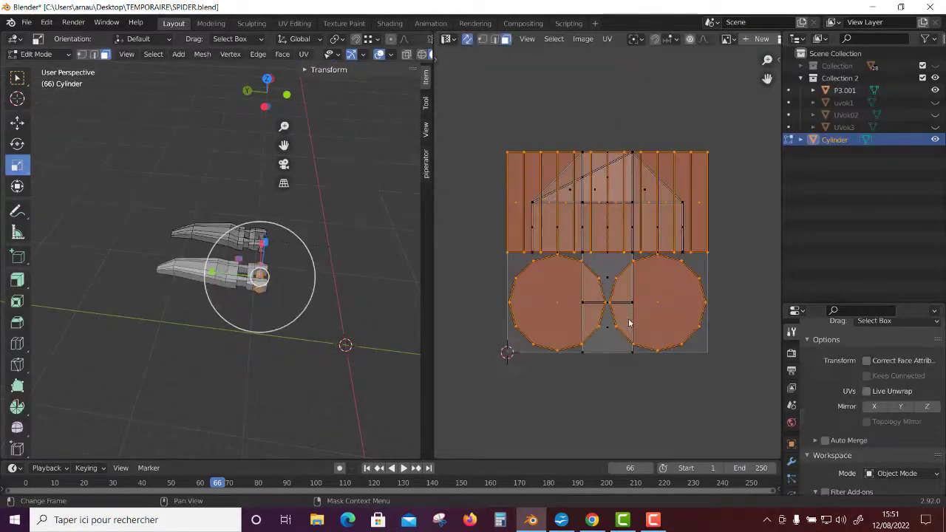
{"action": "scroll", "coordinate": [180, 267], "scroll_direction": "up", "scroll_amount": 2}
{"action": "key", "text": "a"}
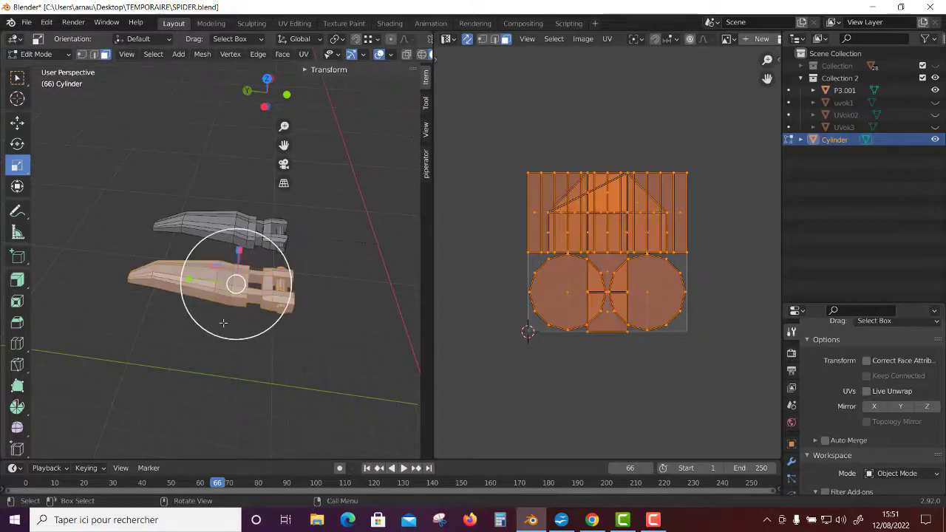
{"action": "left_click", "coordinate": [303, 55]}
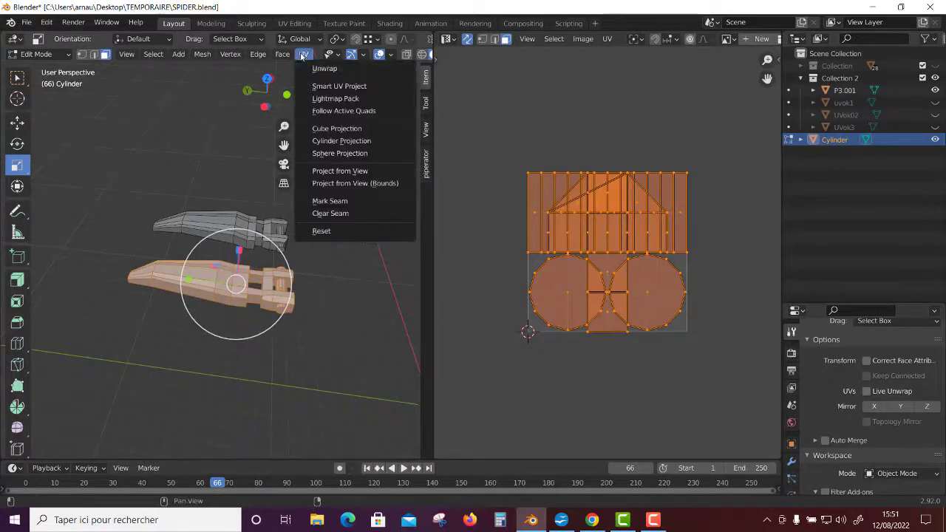
{"action": "left_click", "coordinate": [334, 171]}
Step: Select a strip of faces running the length of the leg
{"action": "mouse_move", "coordinate": [332, 333]}
{"action": "middle_mouse_down"}
{"action": "mouse_move", "coordinate": [272, 352]}
{"action": "mouse_move", "coordinate": [278, 345]}
{"action": "mouse_move", "coordinate": [246, 339]}
{"action": "middle_mouse_up"}
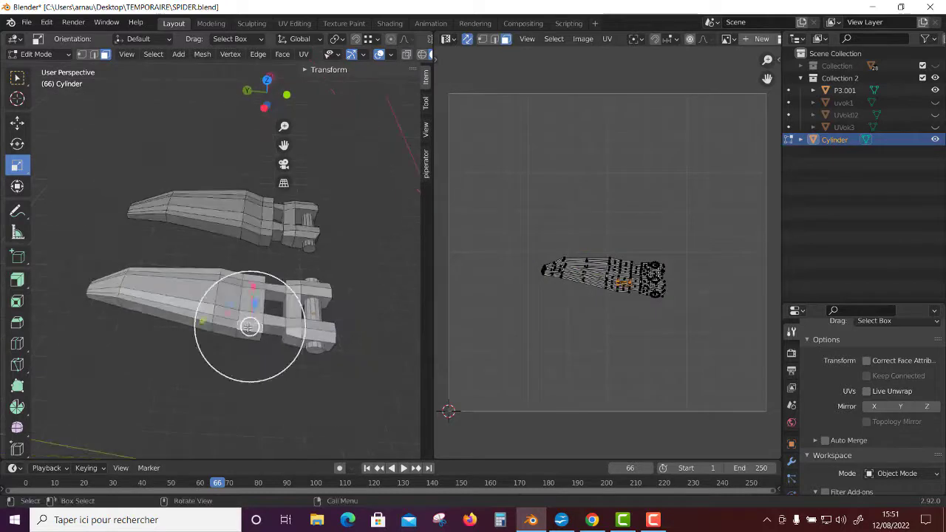
{"action": "scroll", "coordinate": [255, 314], "scroll_direction": "up", "scroll_amount": 2}
{"action": "left_click", "coordinate": [268, 291], "text": "ctrl"}
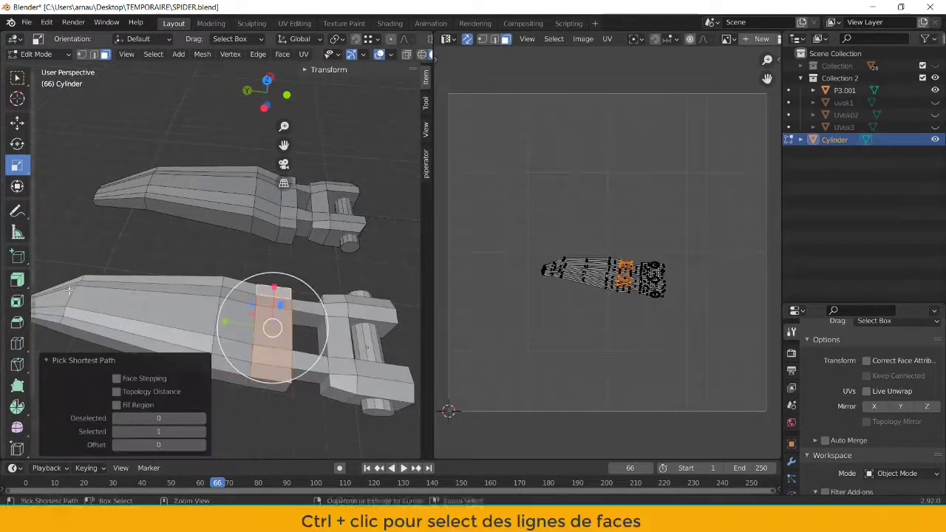
{"action": "scroll", "coordinate": [150, 310], "scroll_direction": "down", "scroll_amount": 1}
{"action": "middle_click_drag", "start_coordinate": [162, 323], "coordinate": [248, 340]}
{"action": "left_click", "coordinate": [253, 340], "text": "ctrl"}
{"action": "left_click", "coordinate": [277, 343], "text": "ctrl"}
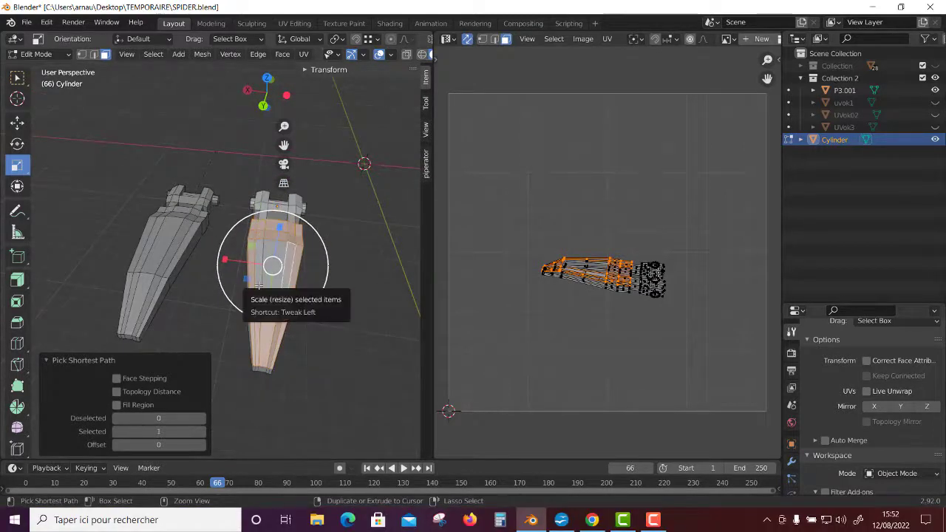
{"action": "mouse_move", "coordinate": [262, 235]}
{"action": "middle_mouse_down"}
{"action": "mouse_move", "coordinate": [197, 314]}
{"action": "mouse_move", "coordinate": [296, 291]}
{"action": "mouse_move", "coordinate": [148, 343]}
{"action": "mouse_move", "coordinate": [214, 224]}
{"action": "mouse_move", "coordinate": [274, 348]}
{"action": "mouse_move", "coordinate": [157, 351]}
{"action": "mouse_move", "coordinate": [170, 325]}
{"action": "middle_mouse_up"}
Step: Project that strip from view and unwrap it into its own island
{"action": "left_click", "coordinate": [303, 53]}
{"action": "left_click", "coordinate": [325, 171]}
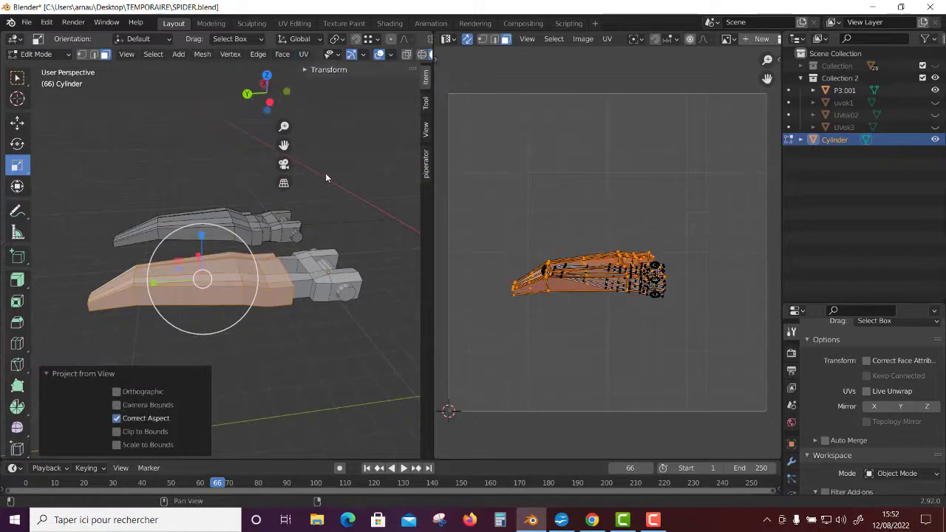
{"action": "right_click", "coordinate": [524, 282]}
{"action": "left_click", "coordinate": [525, 282]}
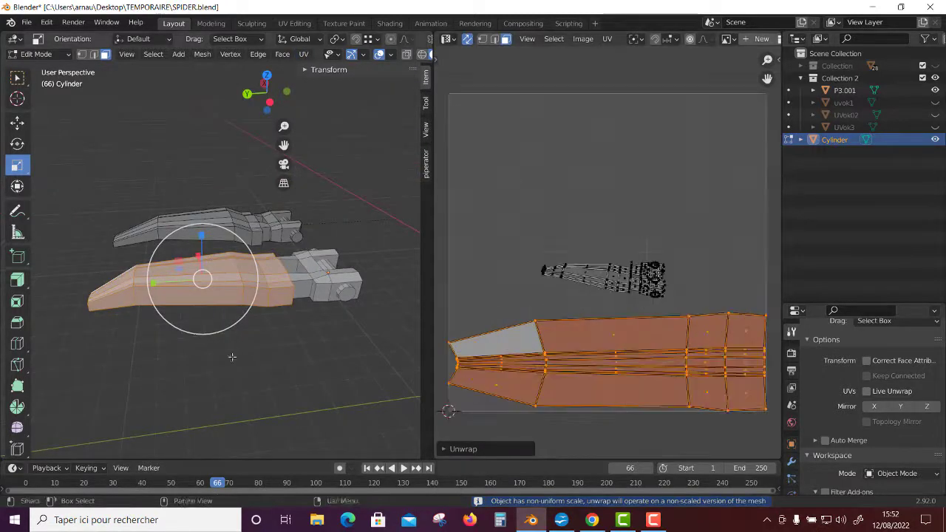
Step: Select a second face strip along the leg's top and end faces
{"action": "mouse_move", "coordinate": [333, 318]}
{"action": "middle_mouse_down"}
{"action": "mouse_move", "coordinate": [302, 314]}
{"action": "mouse_move", "coordinate": [348, 227]}
{"action": "middle_mouse_up"}
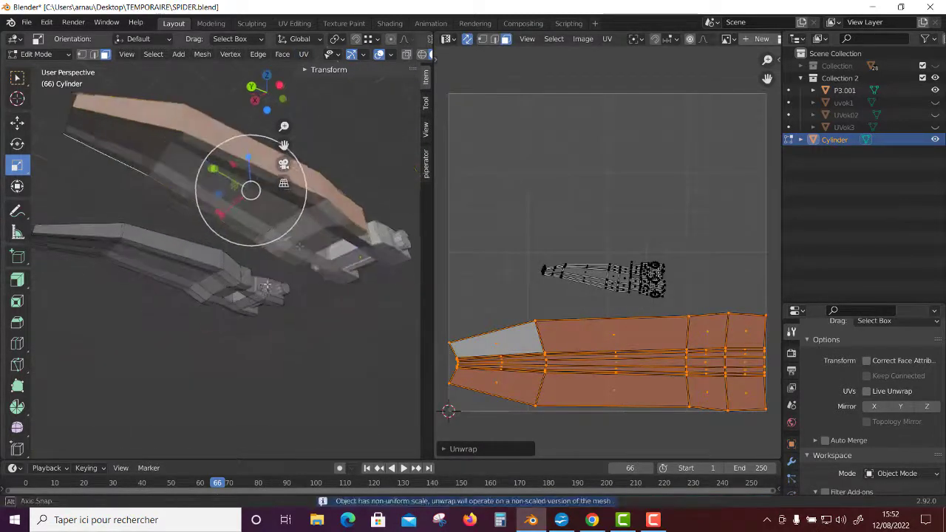
{"action": "left_click", "coordinate": [348, 227]}
{"action": "middle_click_drag", "start_coordinate": [319, 318], "coordinate": [295, 281]}
{"action": "left_click", "coordinate": [336, 237], "text": "ctrl"}
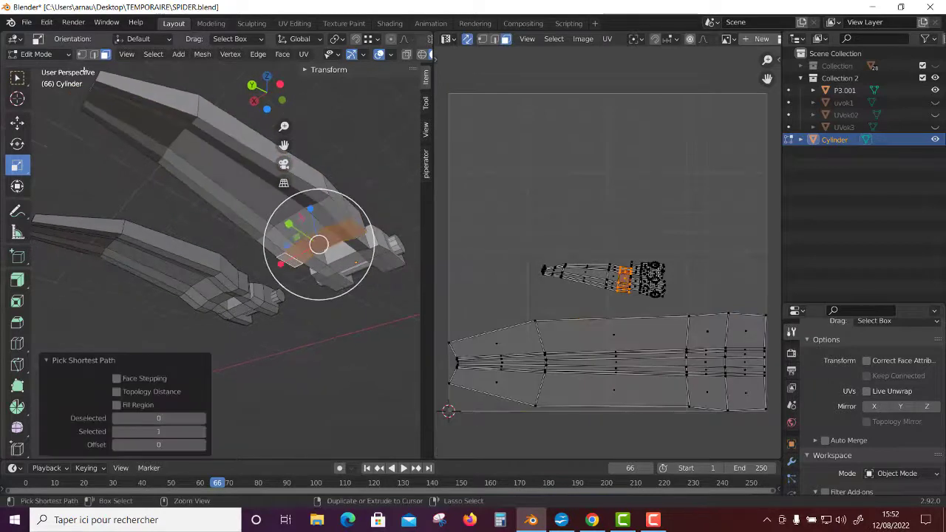
{"action": "left_click", "coordinate": [107, 123], "text": "ctrl"}
{"action": "left_click", "coordinate": [131, 97], "text": "ctrl"}
{"action": "left_click", "coordinate": [310, 195], "text": "ctrl"}
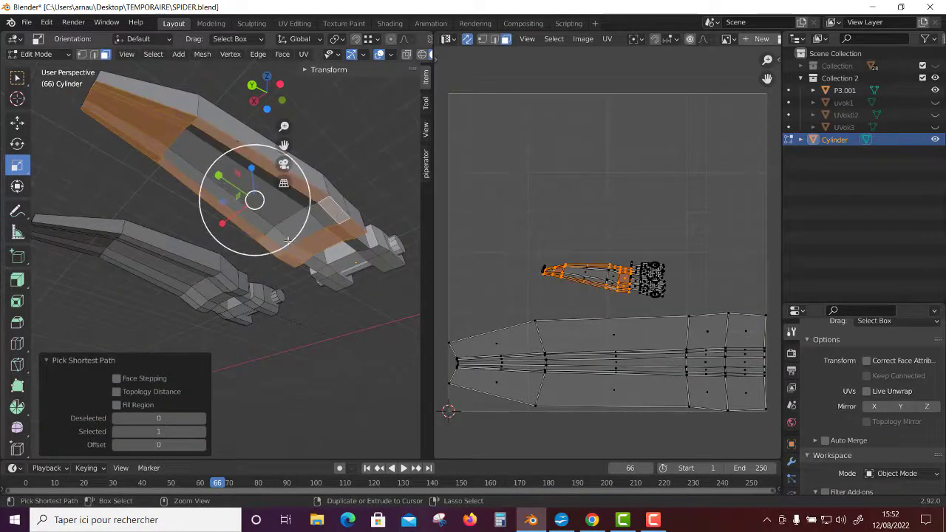
{"action": "left_click", "coordinate": [281, 221], "text": "ctrl"}
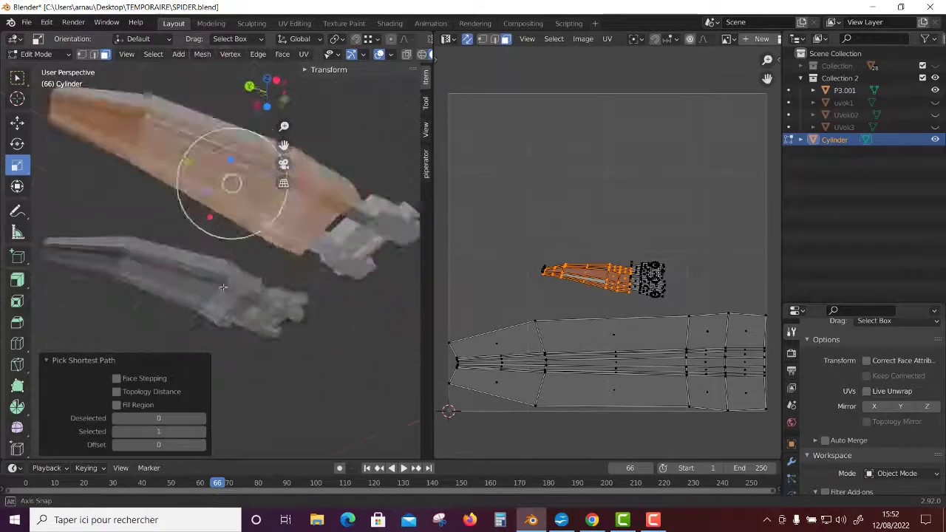
{"action": "mouse_move", "coordinate": [246, 287]}
{"action": "middle_mouse_down"}
{"action": "mouse_move", "coordinate": [278, 328]}
{"action": "mouse_move", "coordinate": [197, 229]}
{"action": "middle_mouse_up"}
{"action": "left_click", "coordinate": [196, 229], "text": "ctrl"}
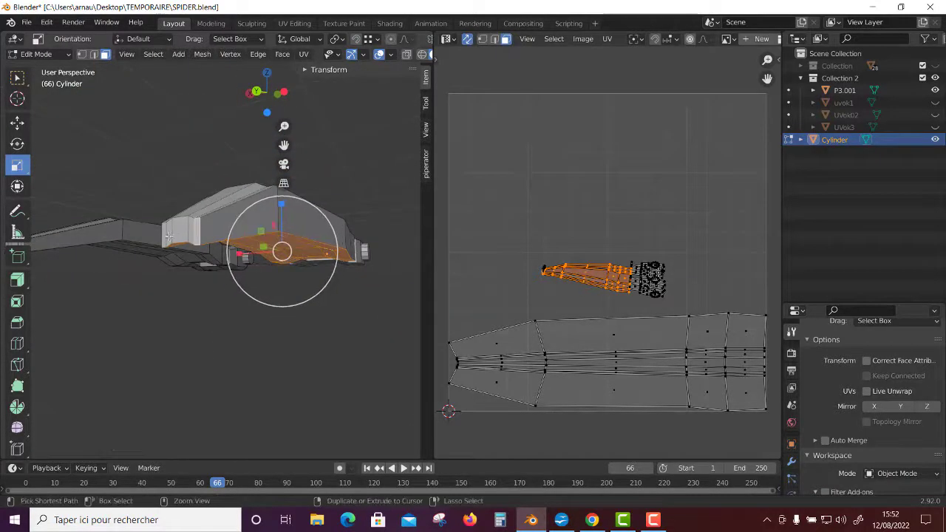
{"action": "left_click", "coordinate": [163, 238], "text": "ctrl"}
Step: Project the second strip from view and unwrap it as a separate island
{"action": "key", "text": "u"}
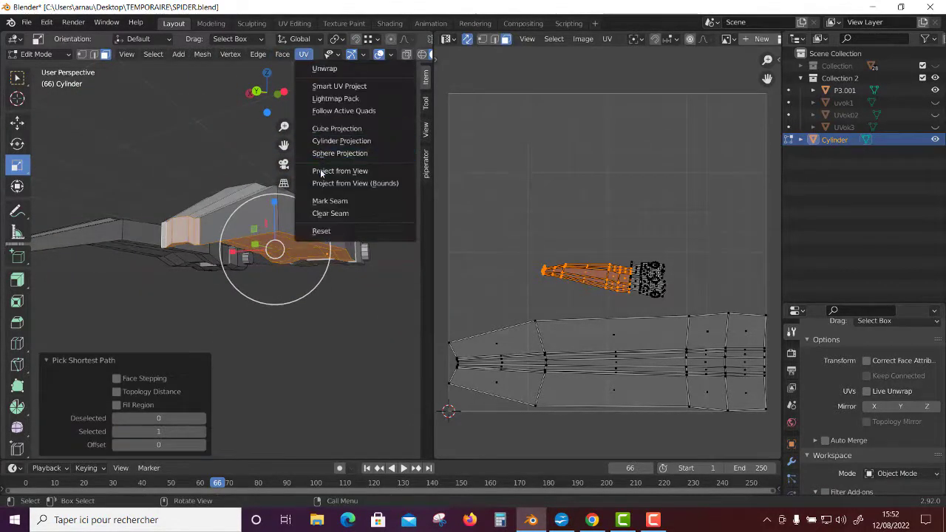
{"action": "left_click", "coordinate": [333, 172]}
{"action": "right_click", "coordinate": [547, 194]}
{"action": "left_click", "coordinate": [601, 219]}
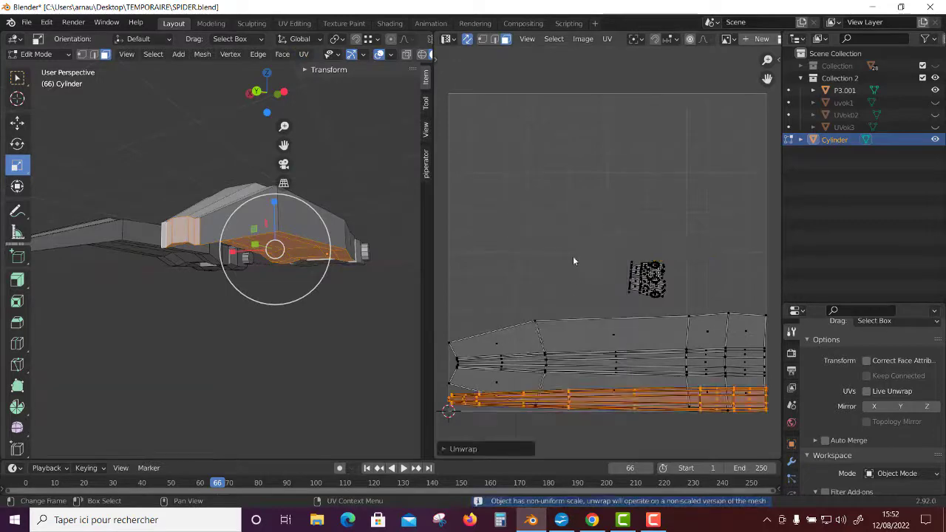
Step: Select the fork block's front face and project it from view
{"action": "middle_click_drag", "start_coordinate": [348, 310], "coordinate": [281, 300]}
{"action": "left_click", "coordinate": [277, 301], "text": "alt"}
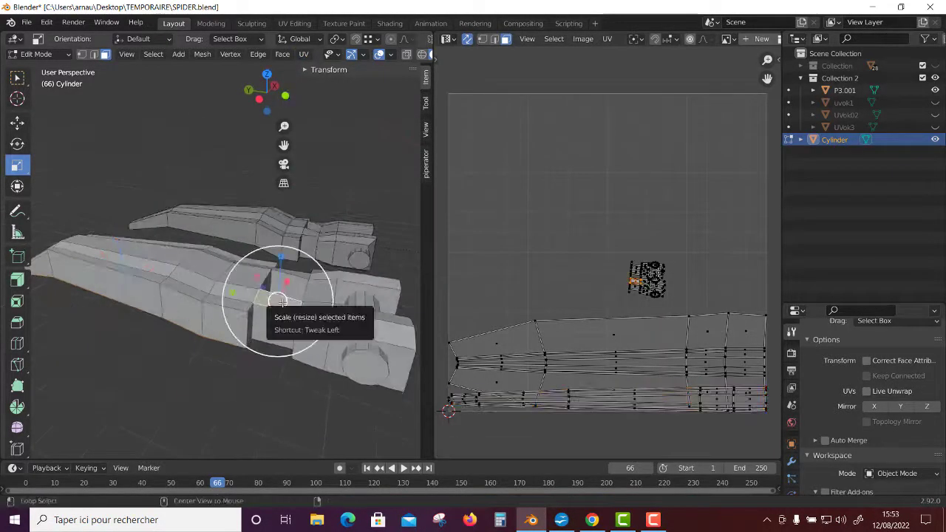
{"action": "left_click", "coordinate": [277, 300], "text": "alt"}
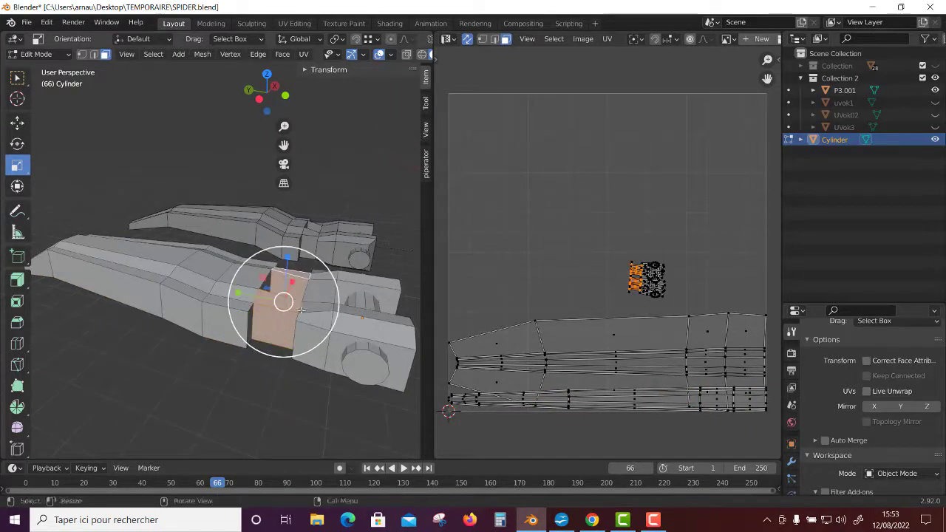
{"action": "middle_click_drag", "start_coordinate": [291, 275], "coordinate": [266, 288]}
{"action": "left_click", "coordinate": [304, 54]}
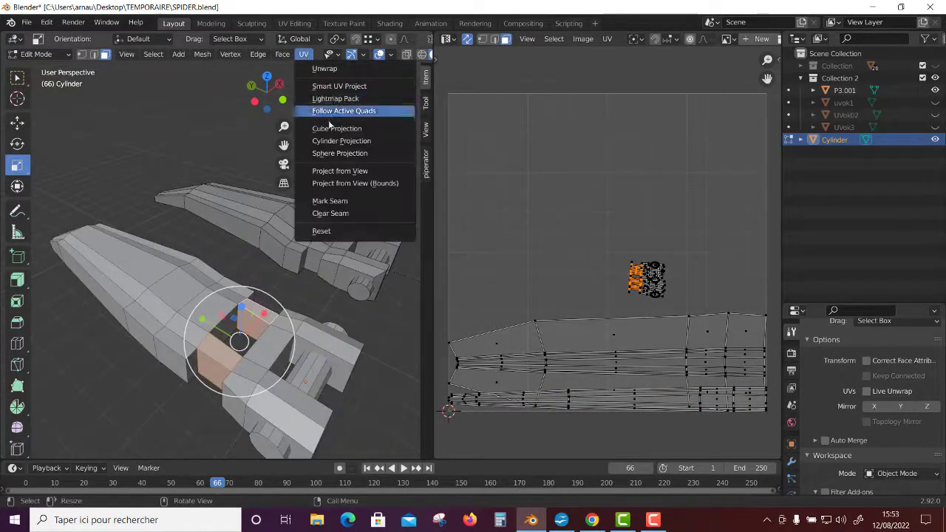
{"action": "left_click", "coordinate": [340, 170]}
Step: Box-select edges around the joint and mark them as a UV seam
{"action": "mouse_move", "coordinate": [347, 325]}
{"action": "middle_mouse_down"}
{"action": "mouse_move", "coordinate": [281, 370]}
{"action": "mouse_move", "coordinate": [268, 408]}
{"action": "mouse_move", "coordinate": [274, 227]}
{"action": "middle_mouse_up"}
{"action": "key", "text": "2"}
{"action": "left_click", "coordinate": [273, 376]}
{"action": "key", "text": "w"}
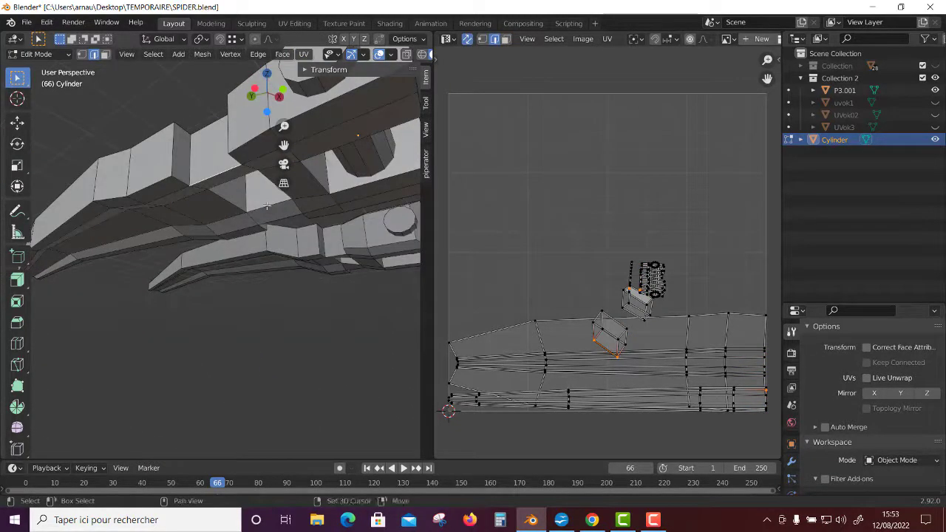
{"action": "key", "text": "ctrl+e"}
{"action": "left_click", "coordinate": [184, 264]}
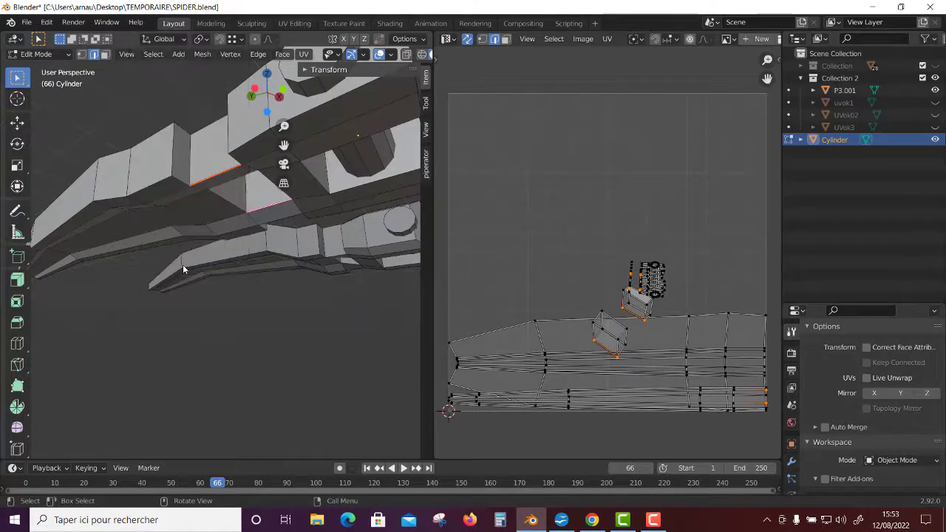
{"action": "middle_click_drag", "start_coordinate": [184, 266], "coordinate": [606, 330]}
{"action": "scroll", "coordinate": [612, 310], "scroll_direction": "up", "scroll_amount": 1}
{"action": "scroll", "coordinate": [619, 288], "scroll_direction": "up", "scroll_amount": 1}
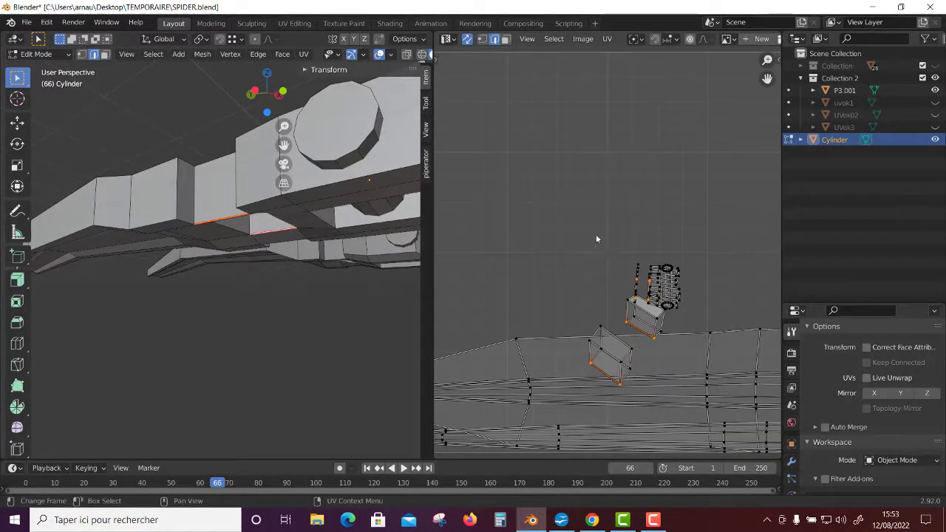
Step: Select the linked faces of the upper island and unwrap them
{"action": "key", "text": "3"}
{"action": "key", "text": "l"}
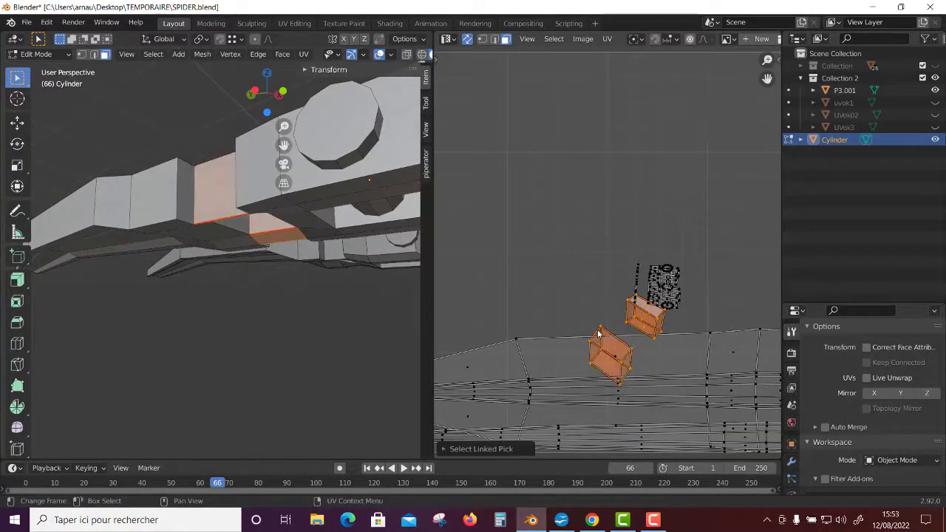
{"action": "key", "text": "u"}
{"action": "left_click", "coordinate": [564, 310]}
{"action": "scroll", "coordinate": [608, 329], "scroll_direction": "down", "scroll_amount": 3}
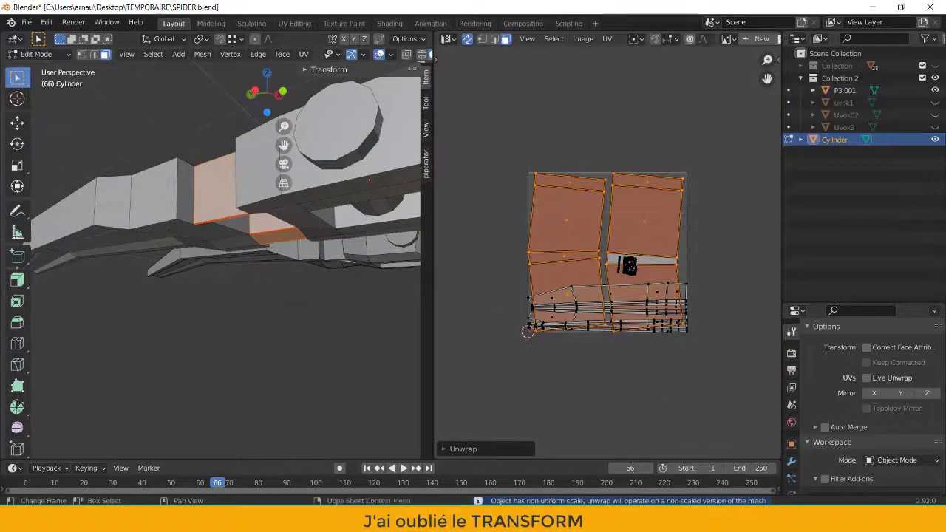
{"action": "scroll", "coordinate": [584, 319], "scroll_direction": "up", "scroll_amount": 2}
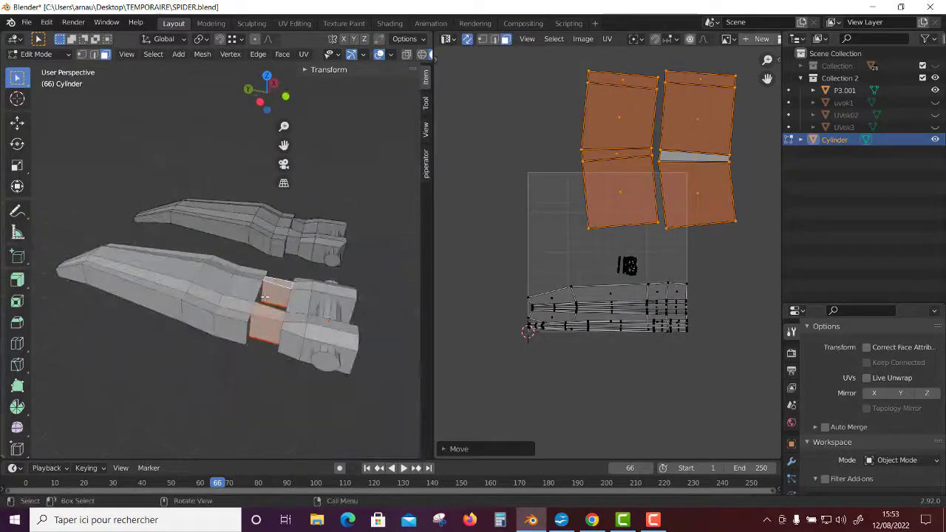
Step: Apply all transforms to the Cylinder and re-unwrap its mesh in Edit Mode
{"action": "left_click", "coordinate": [182, 52]}
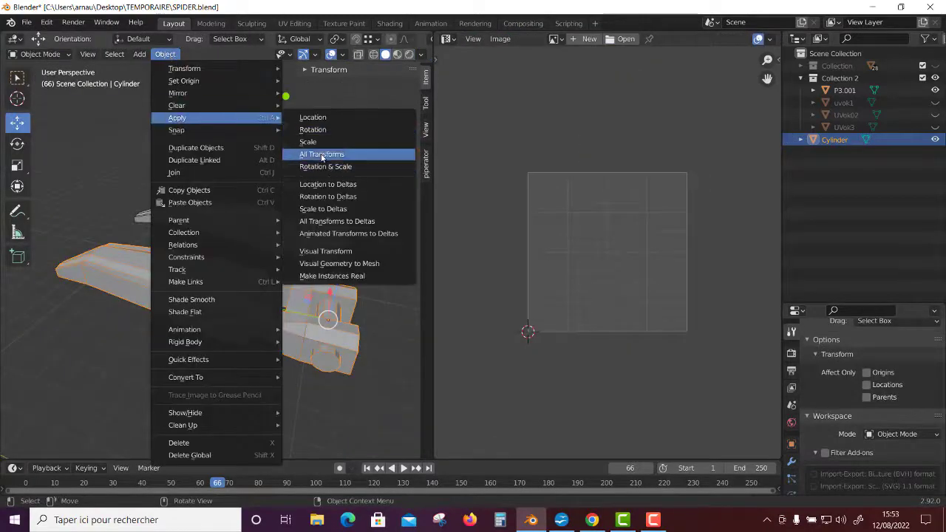
{"action": "left_click", "coordinate": [321, 152]}
{"action": "left_click", "coordinate": [289, 313]}
{"action": "key", "text": "Tab"}
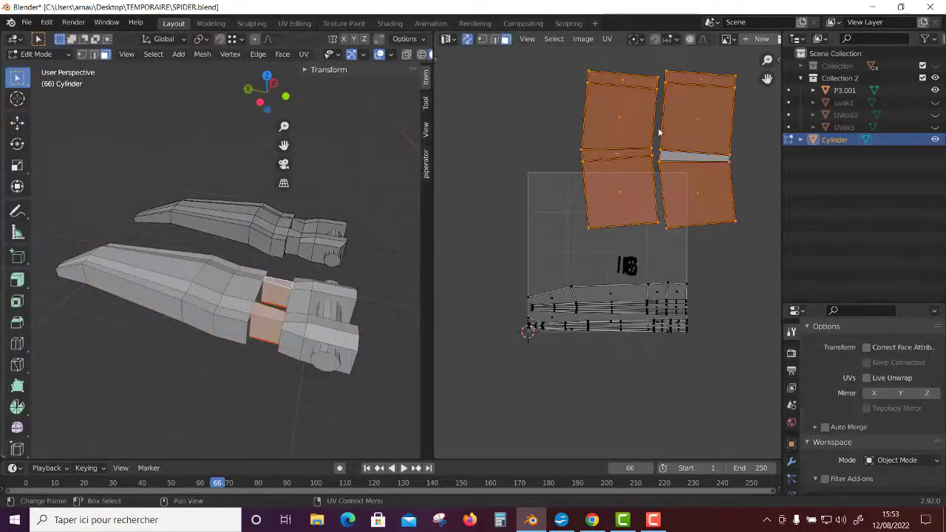
{"action": "right_click", "coordinate": [707, 107]}
{"action": "left_click", "coordinate": [706, 107]}
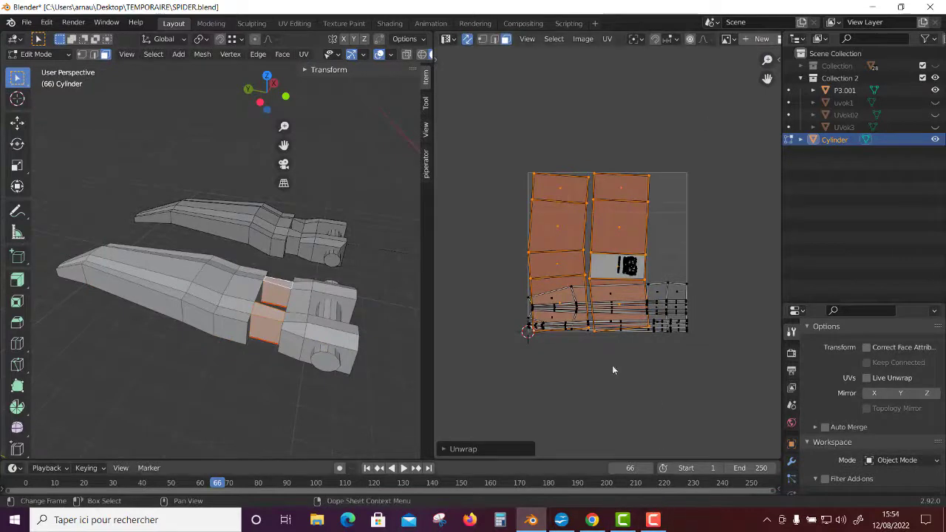
Step: Select the bottom UV island, try unwrapping it, then undo and clear the selection
{"action": "key", "text": "alt+a"}
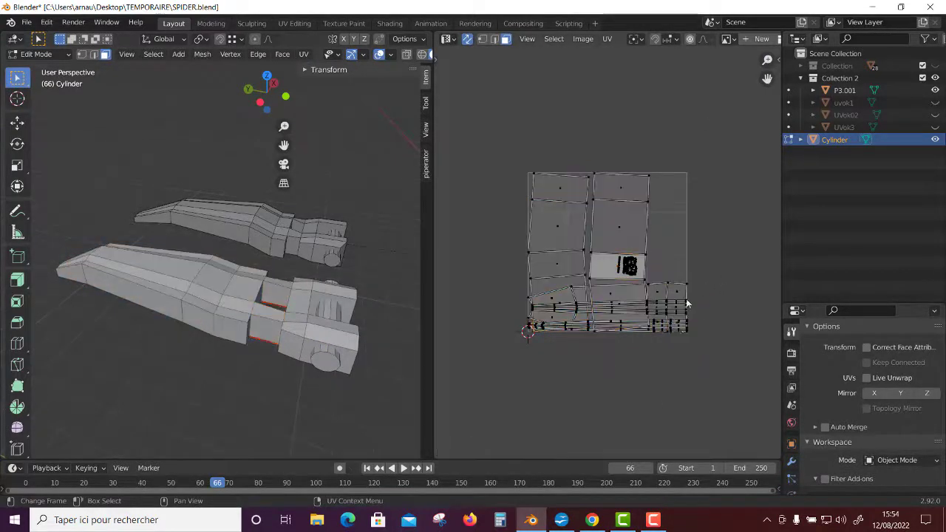
{"action": "key", "text": "l"}
{"action": "right_click", "coordinate": [673, 283]}
{"action": "left_click", "coordinate": [654, 283]}
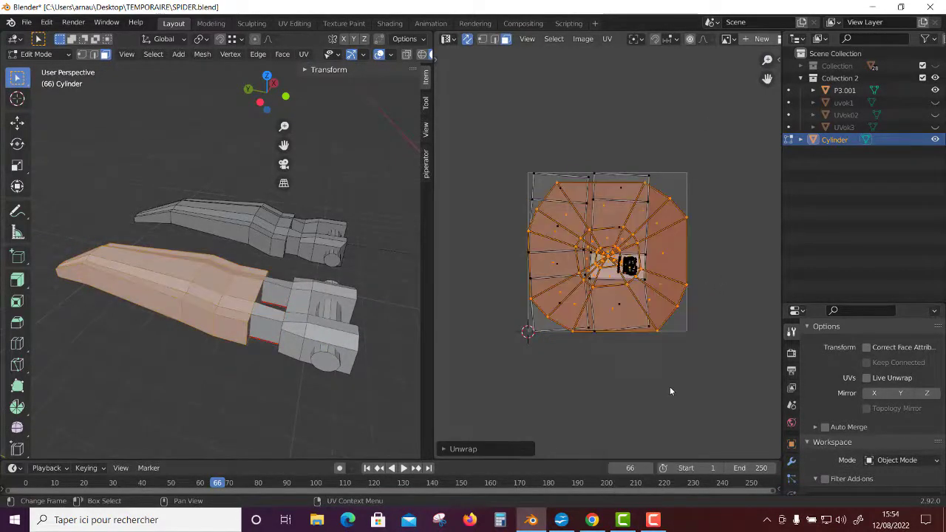
{"action": "key", "text": "ctrl+z"}
{"action": "scroll", "coordinate": [668, 399], "scroll_direction": "up", "scroll_amount": 3}
{"action": "scroll", "coordinate": [664, 451], "scroll_direction": "down", "scroll_amount": 2}
{"action": "key", "text": "alt+a"}
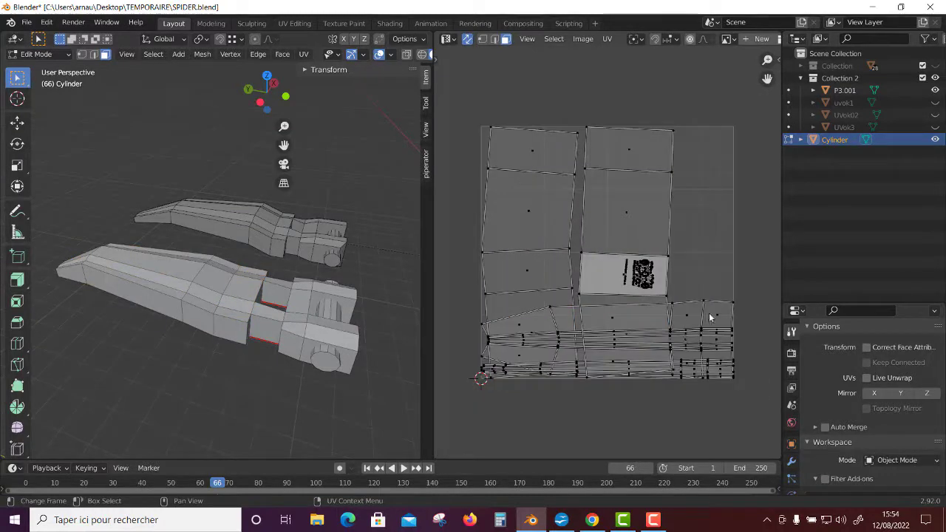
Step: Move the long tapered UV island above the UV square and re-unwrap it
{"action": "key", "text": "l"}
{"action": "key", "text": "g"}
{"action": "left_click", "coordinate": [713, 68]}
{"action": "right_click", "coordinate": [713, 64]}
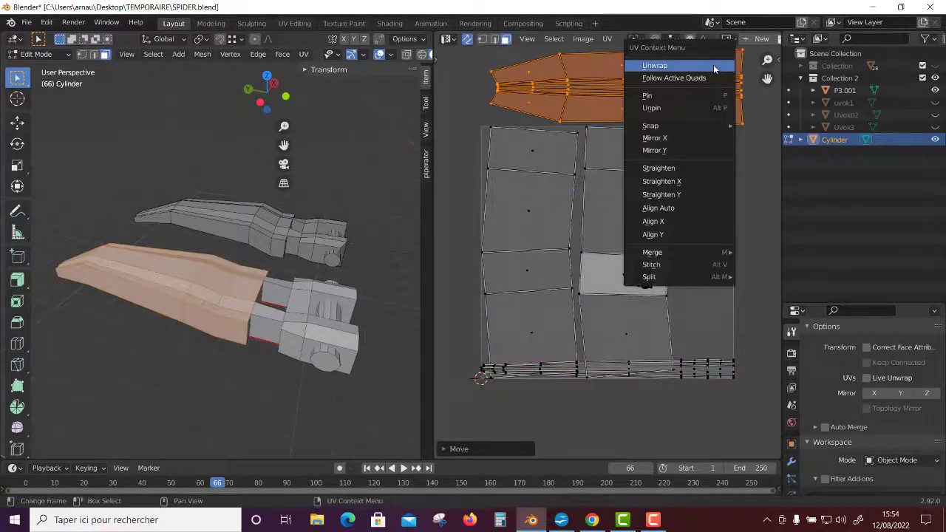
{"action": "left_click", "coordinate": [713, 68]}
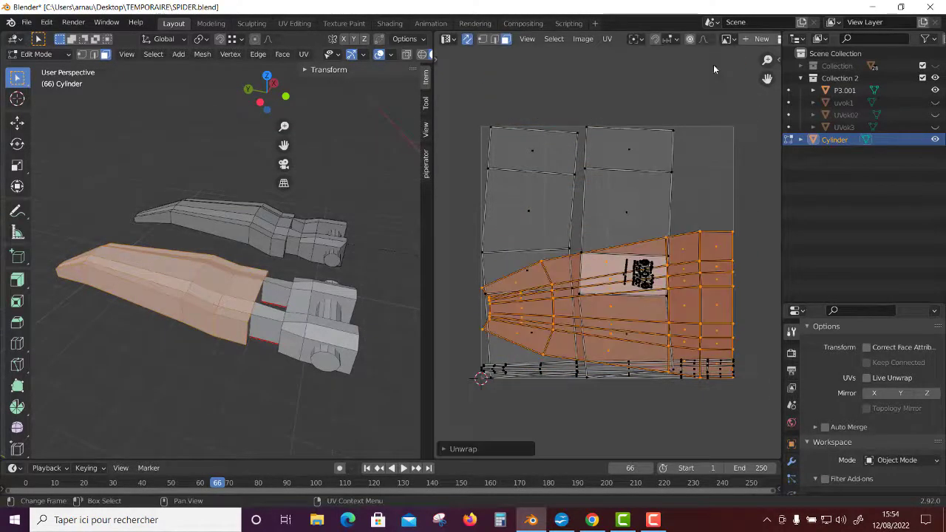
Step: Select the thin strip UV island and unwrap it
{"action": "key", "text": "l"}
{"action": "key", "text": "alt+a"}
{"action": "key", "text": "l"}
{"action": "right_click", "coordinate": [486, 370]}
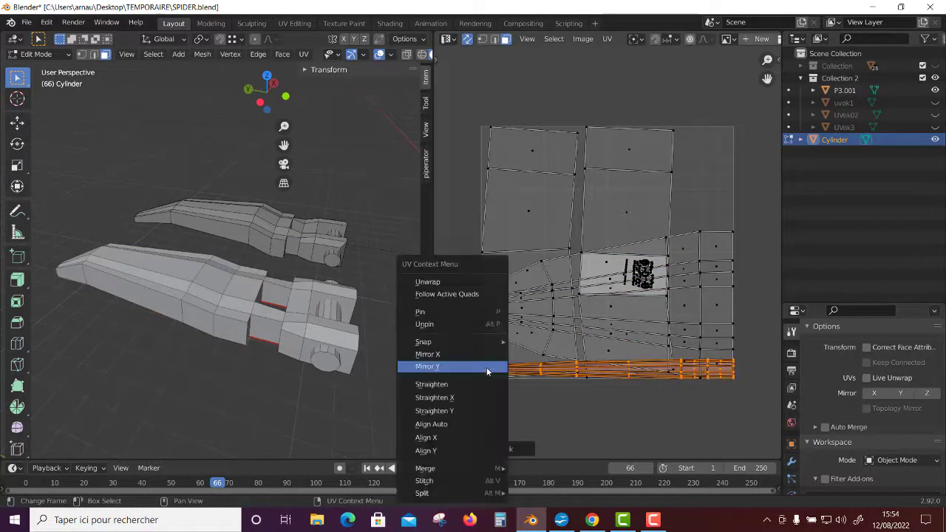
{"action": "left_click", "coordinate": [475, 282]}
{"action": "key", "text": "alt+a"}
Step: Select more UV islands and move them above the UV square, then undo that move
{"action": "mouse_move", "coordinate": [384, 281]}
{"action": "middle_mouse_down"}
{"action": "mouse_move", "coordinate": [336, 301]}
{"action": "mouse_move", "coordinate": [354, 354]}
{"action": "middle_mouse_up"}
{"action": "middle_click_drag", "start_coordinate": [382, 313], "coordinate": [282, 357]}
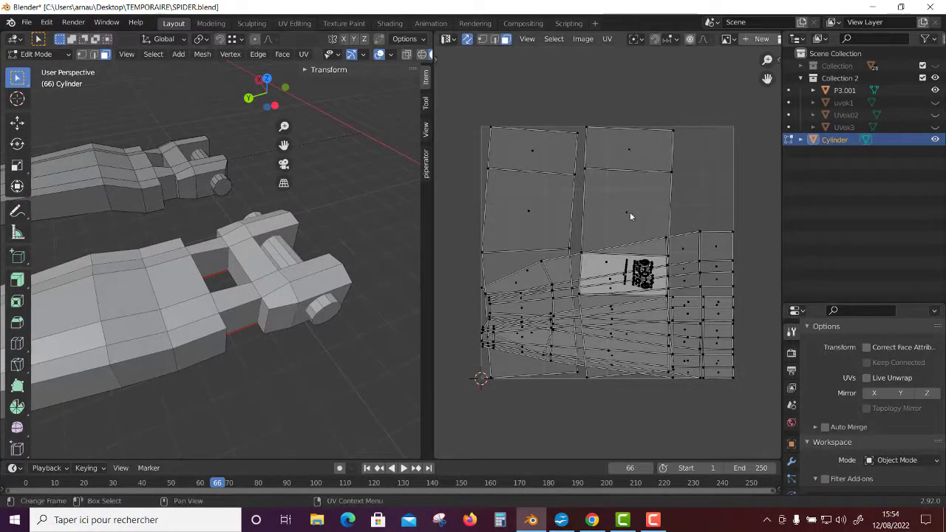
{"action": "key", "text": "l"}
{"action": "key", "text": "l"}
{"action": "key", "text": "l"}
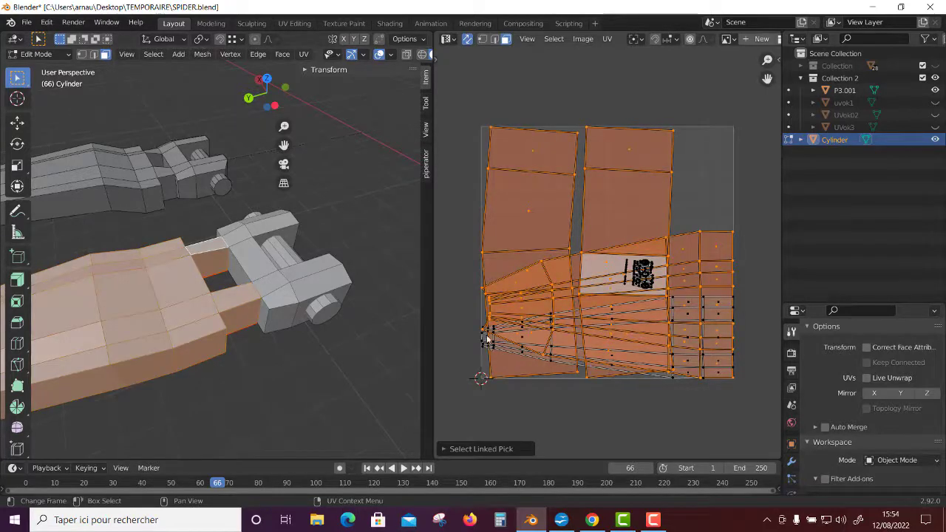
{"action": "key", "text": "l"}
{"action": "key", "text": "g"}
{"action": "left_click", "coordinate": [660, 270]}
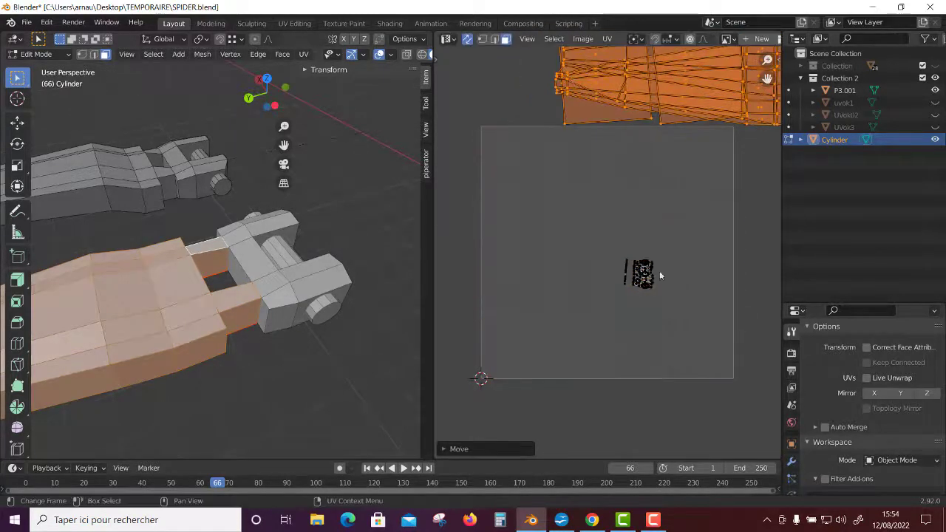
{"action": "key", "text": "ctrl+z"}
Step: Unwrap the remaining leg faces with Cylinder Projection into a long tapered island
{"action": "middle_click_drag", "start_coordinate": [310, 281], "coordinate": [222, 237]}
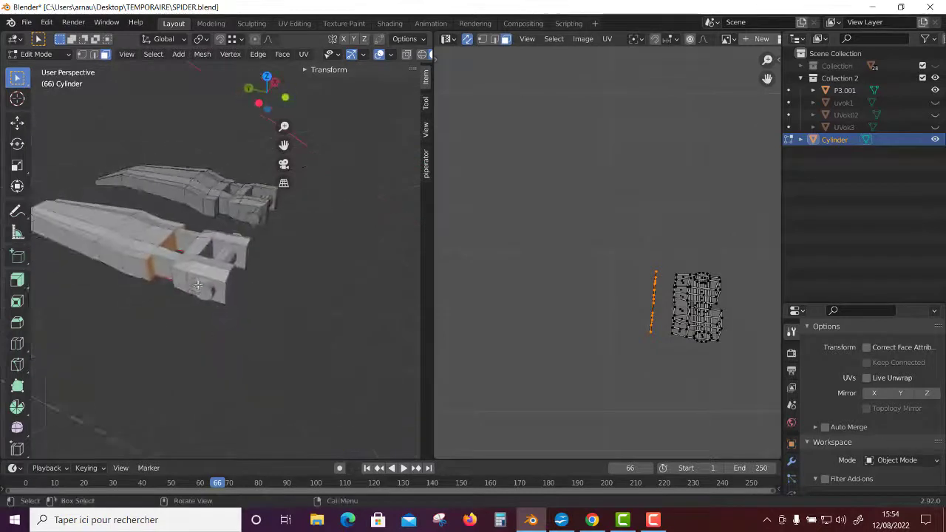
{"action": "middle_click_drag", "start_coordinate": [596, 294], "coordinate": [495, 330]}
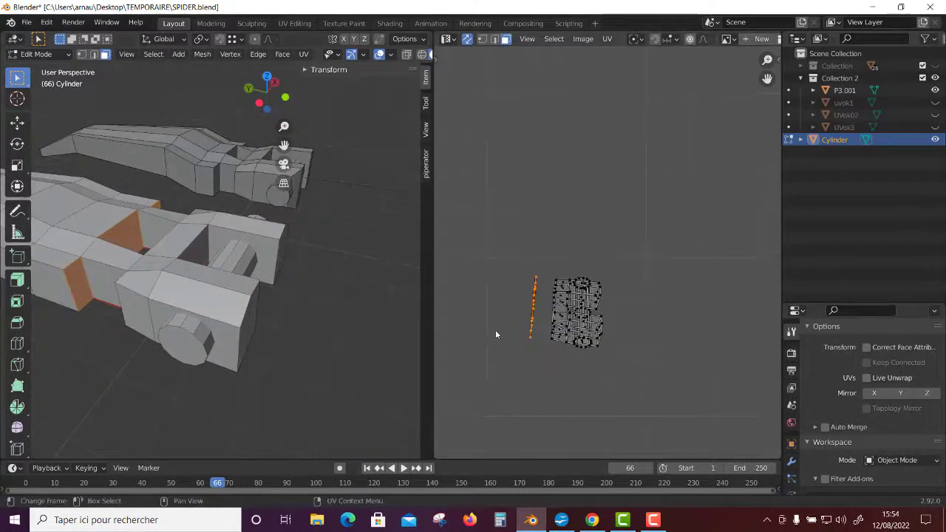
{"action": "scroll", "coordinate": [539, 325], "scroll_direction": "up", "scroll_amount": 2}
{"action": "scroll", "coordinate": [615, 262], "scroll_direction": "down", "scroll_amount": 5}
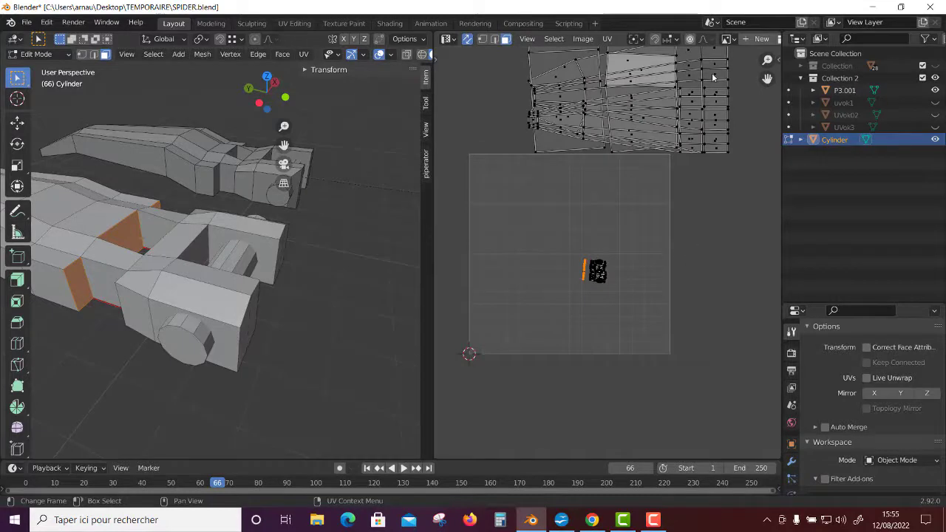
{"action": "key", "text": "l"}
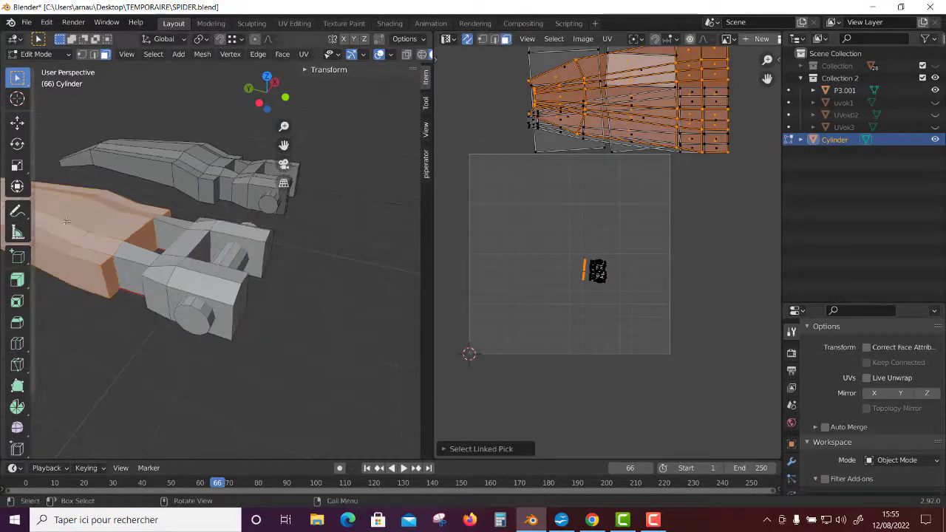
{"action": "left_click", "coordinate": [303, 54]}
{"action": "left_click", "coordinate": [340, 140]}
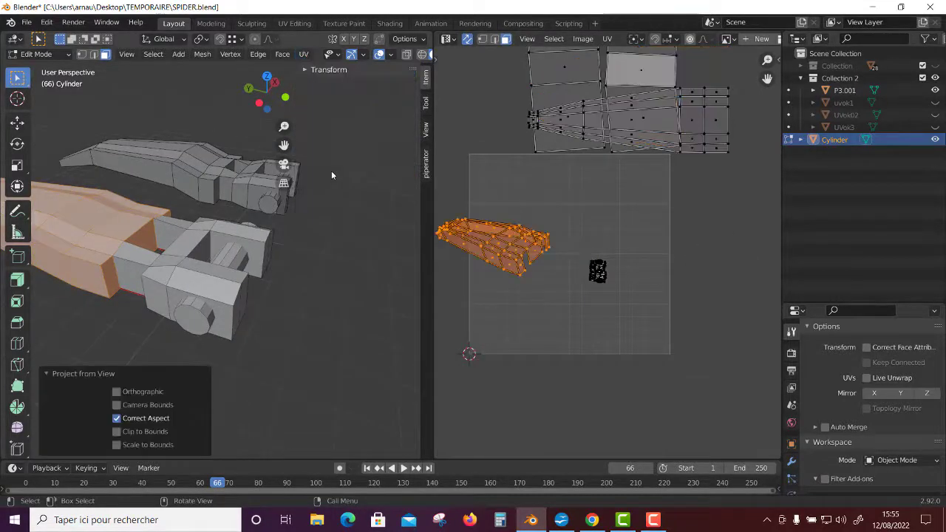
{"action": "right_click", "coordinate": [500, 247]}
{"action": "left_click", "coordinate": [495, 247]}
{"action": "left_click", "coordinate": [656, 212]}
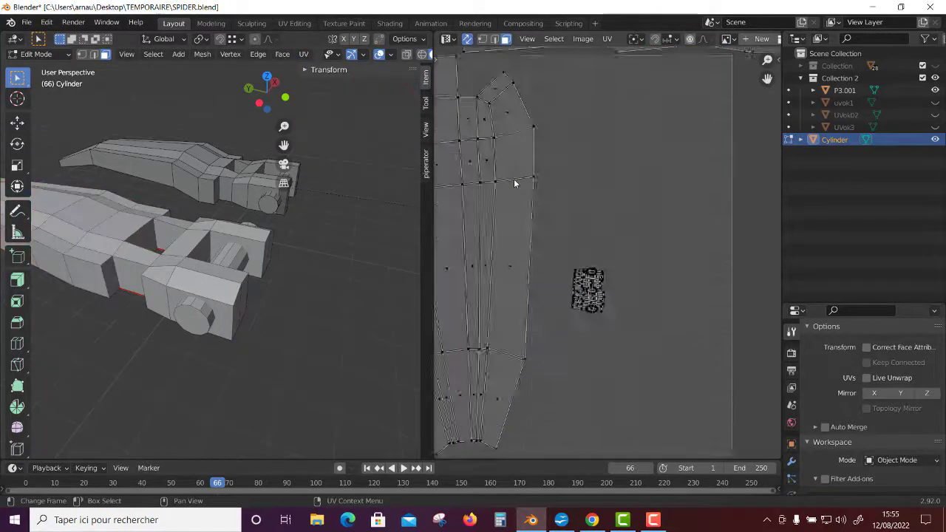
{"action": "scroll", "coordinate": [566, 214], "scroll_direction": "up", "scroll_amount": 1}
Step: Mark the selected edges as a seam, re-unwrap all faces, and reposition the leg island
{"action": "right_click", "coordinate": [540, 152]}
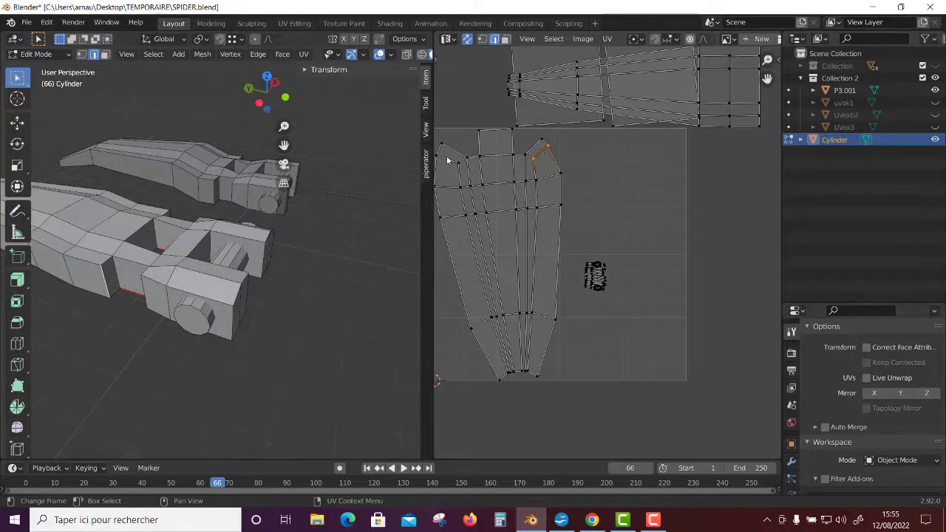
{"action": "right_click", "coordinate": [85, 262]}
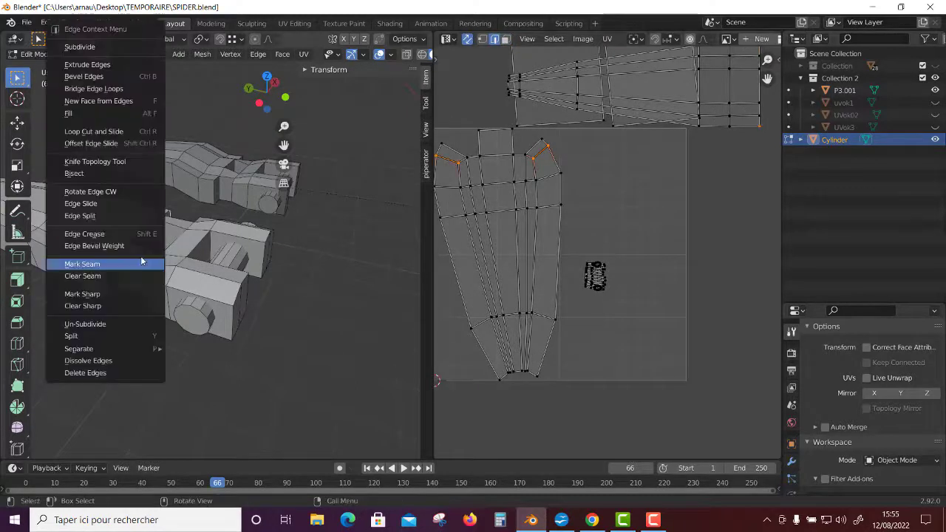
{"action": "left_click", "coordinate": [85, 261]}
{"action": "key", "text": "a"}
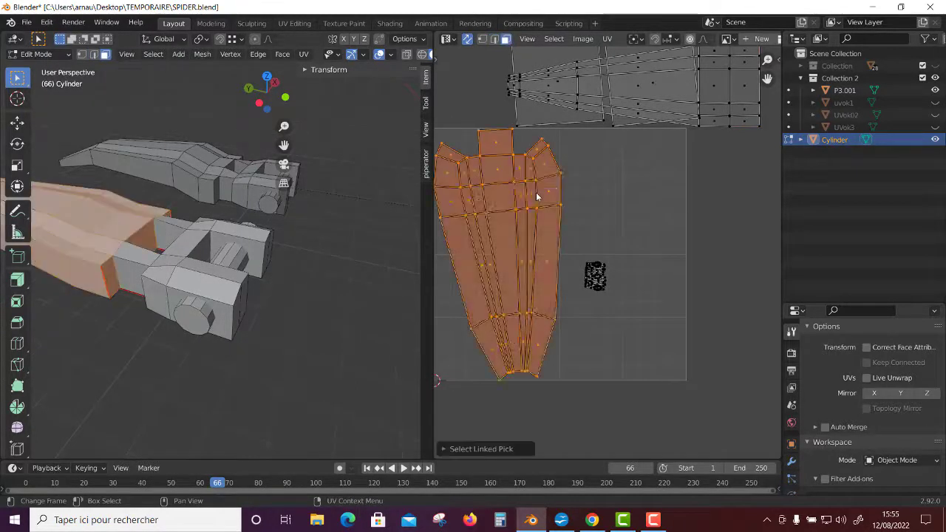
{"action": "key", "text": "u"}
{"action": "left_click", "coordinate": [536, 194]}
{"action": "scroll", "coordinate": [605, 252], "scroll_direction": "down", "scroll_amount": 2}
{"action": "key", "text": "g"}
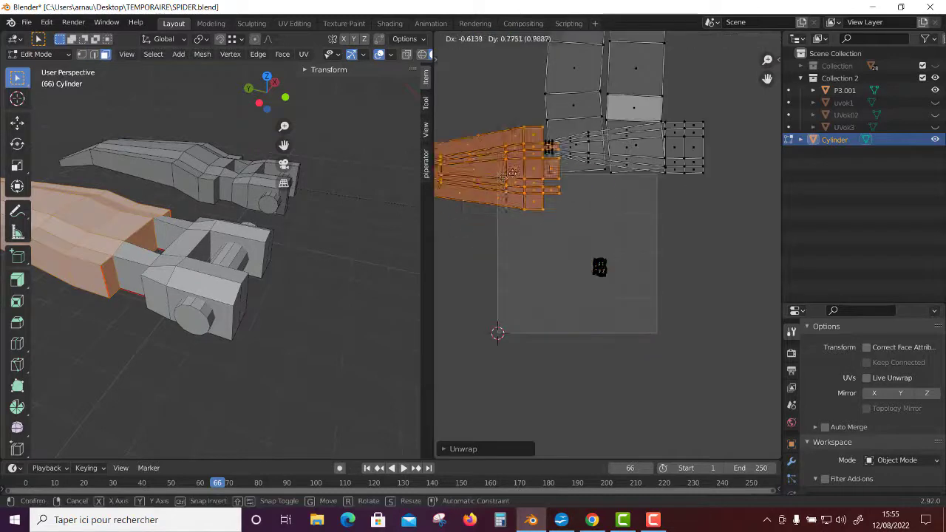
{"action": "left_click", "coordinate": [608, 286]}
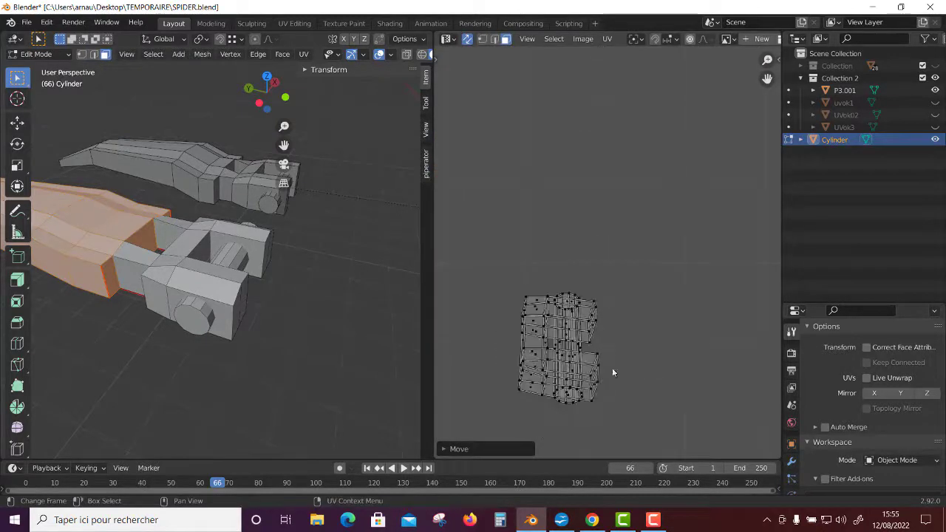
Step: Select paths of faces across the forked end of the leg
{"action": "left_click", "coordinate": [243, 344]}
{"action": "mouse_move", "coordinate": [243, 345]}
{"action": "middle_mouse_down"}
{"action": "mouse_move", "coordinate": [255, 395]}
{"action": "mouse_move", "coordinate": [263, 263]}
{"action": "middle_mouse_up"}
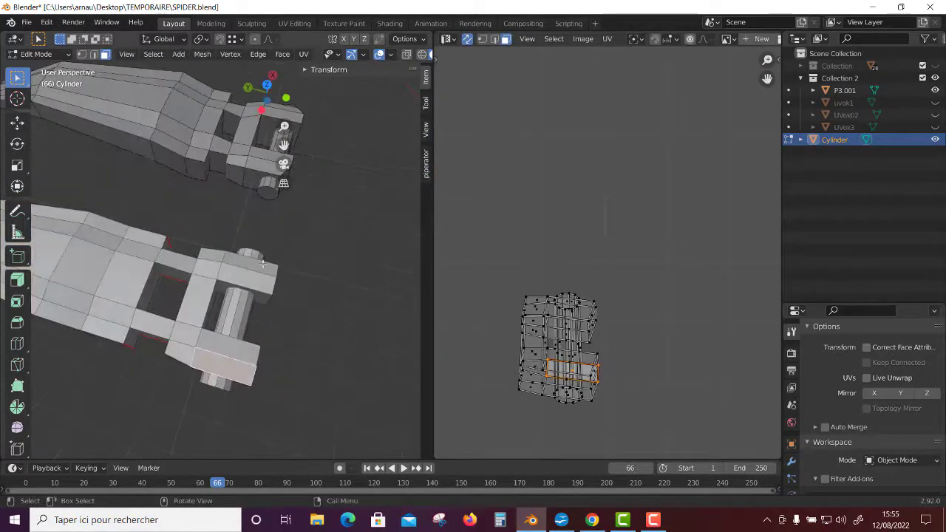
{"action": "left_click", "coordinate": [262, 263], "text": "ctrl"}
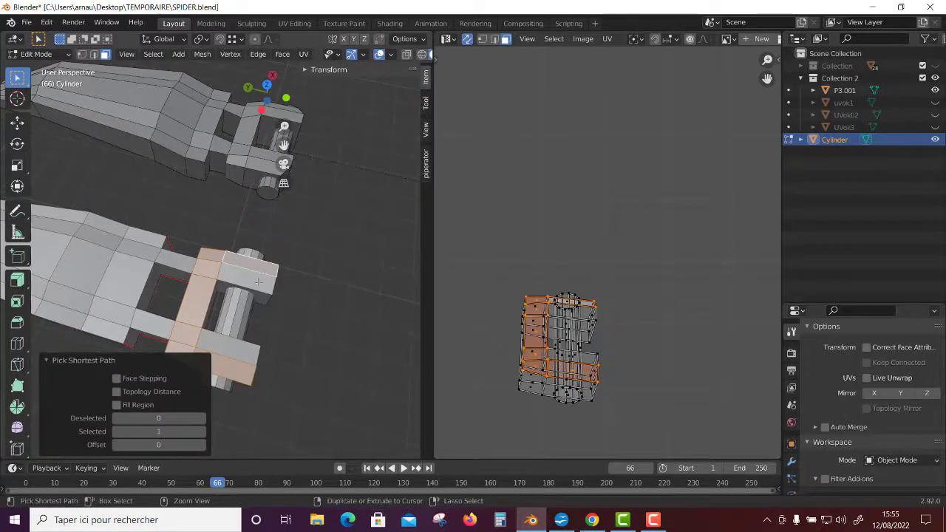
{"action": "left_click", "coordinate": [258, 280], "text": "ctrl"}
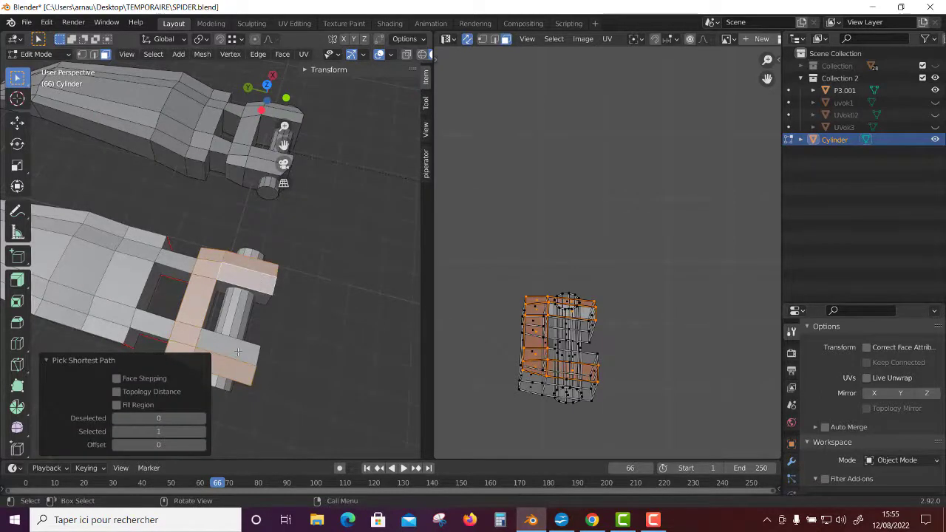
{"action": "middle_click_drag", "start_coordinate": [238, 351], "coordinate": [204, 290]}
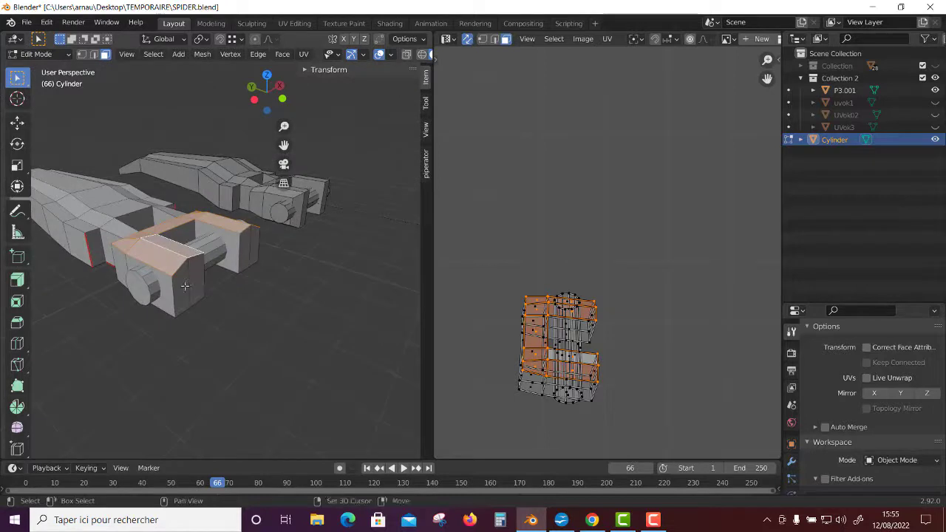
{"action": "left_click", "coordinate": [184, 286], "text": "ctrl"}
{"action": "left_click", "coordinate": [249, 255], "text": "ctrl"}
{"action": "middle_click_drag", "start_coordinate": [249, 255], "coordinate": [202, 131]}
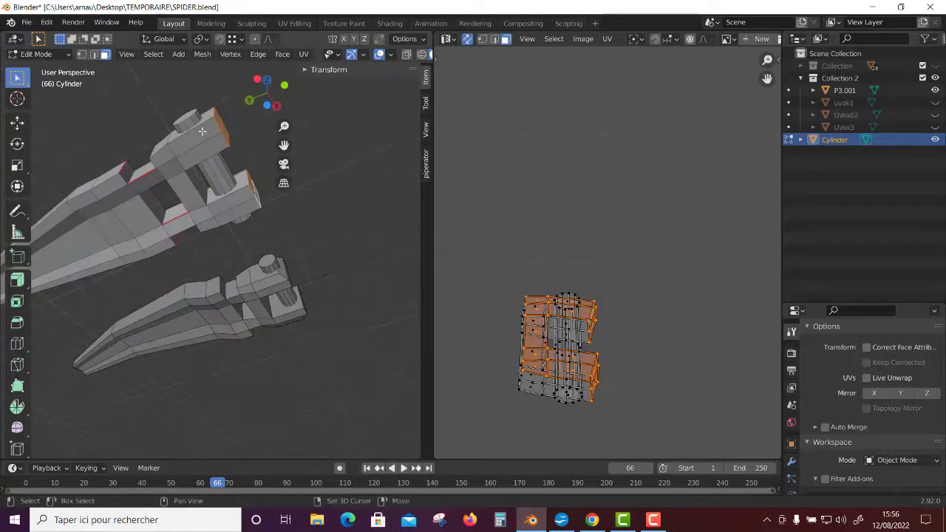
{"action": "left_click", "coordinate": [202, 130], "text": "ctrl"}
{"action": "left_click", "coordinate": [177, 166], "text": "ctrl"}
{"action": "left_click", "coordinate": [200, 216], "text": "ctrl"}
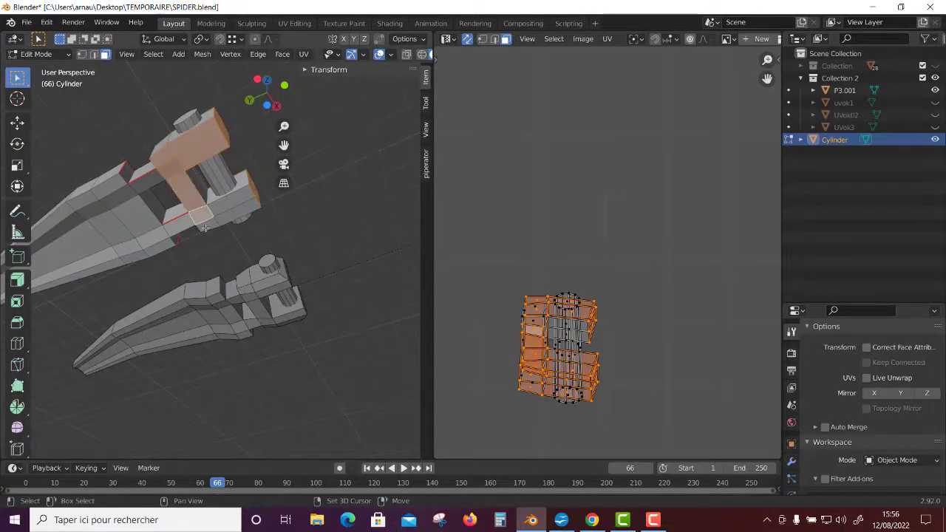
{"action": "mouse_move", "coordinate": [230, 218]}
{"action": "middle_mouse_down"}
{"action": "mouse_move", "coordinate": [255, 310]}
{"action": "mouse_move", "coordinate": [287, 363]}
{"action": "mouse_move", "coordinate": [342, 308]}
{"action": "middle_mouse_up"}
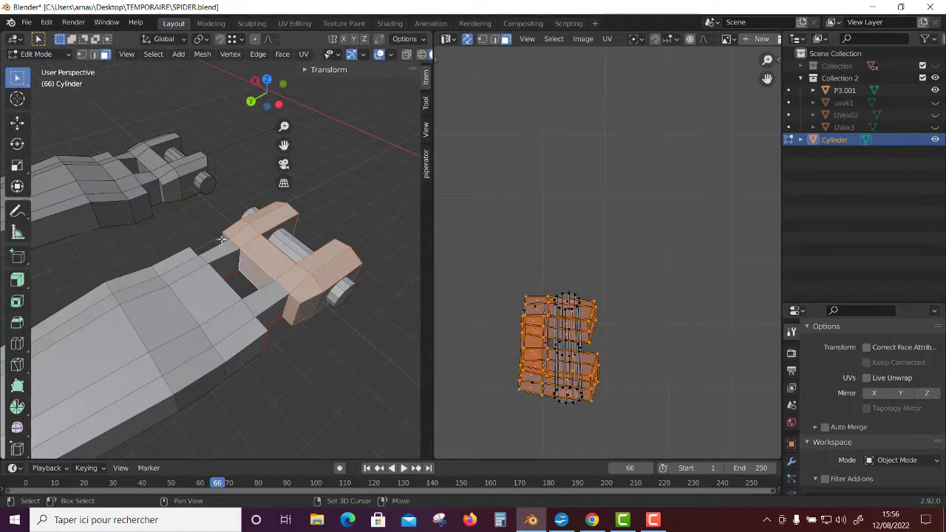
Step: Project the selected fork faces onto UVs from the current view
{"action": "left_click", "coordinate": [305, 55]}
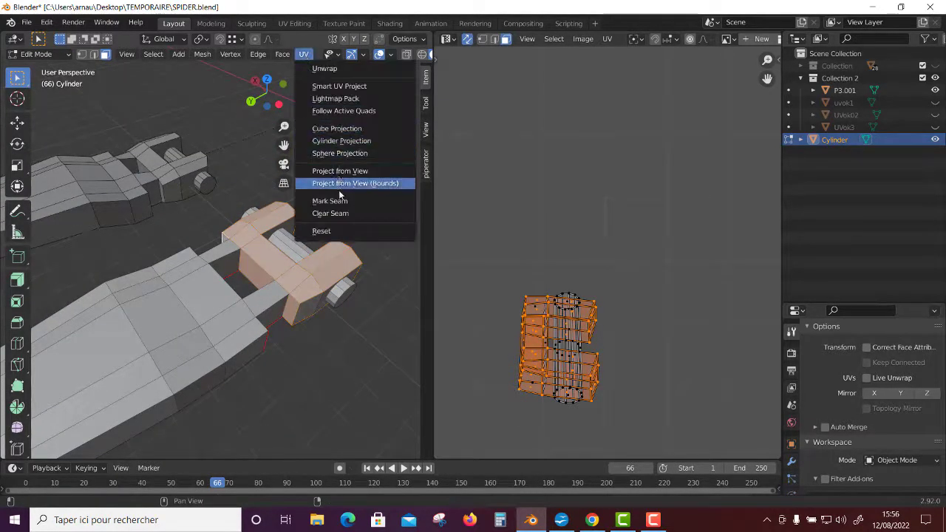
{"action": "left_click", "coordinate": [337, 170]}
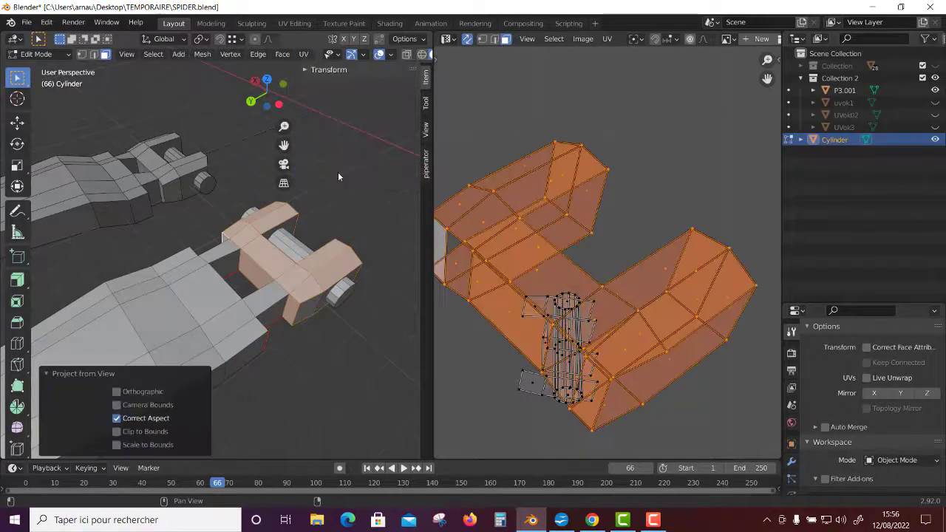
{"action": "left_click", "coordinate": [365, 370]}
Step: Mark two edges along the fork's inner gap as seams
{"action": "middle_click_drag", "start_coordinate": [365, 370], "coordinate": [289, 320]}
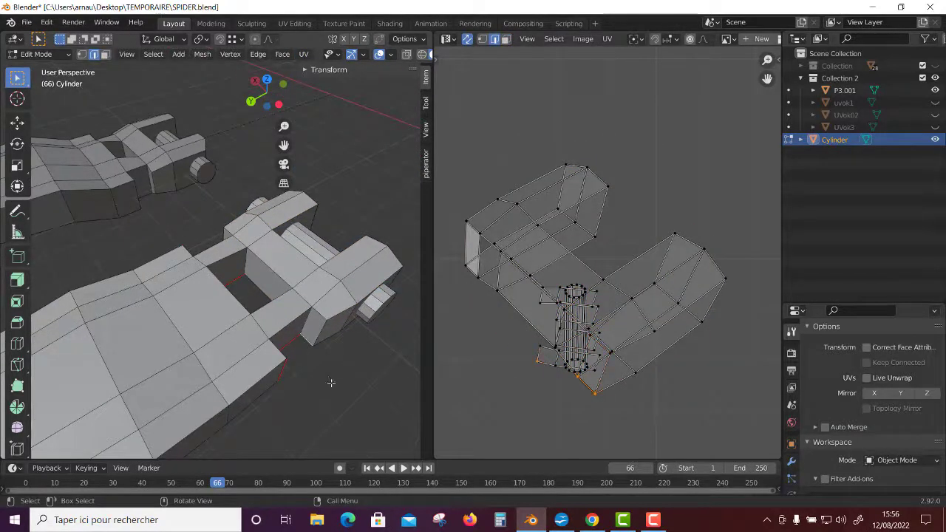
{"action": "middle_click_drag", "start_coordinate": [124, 298], "coordinate": [263, 256]}
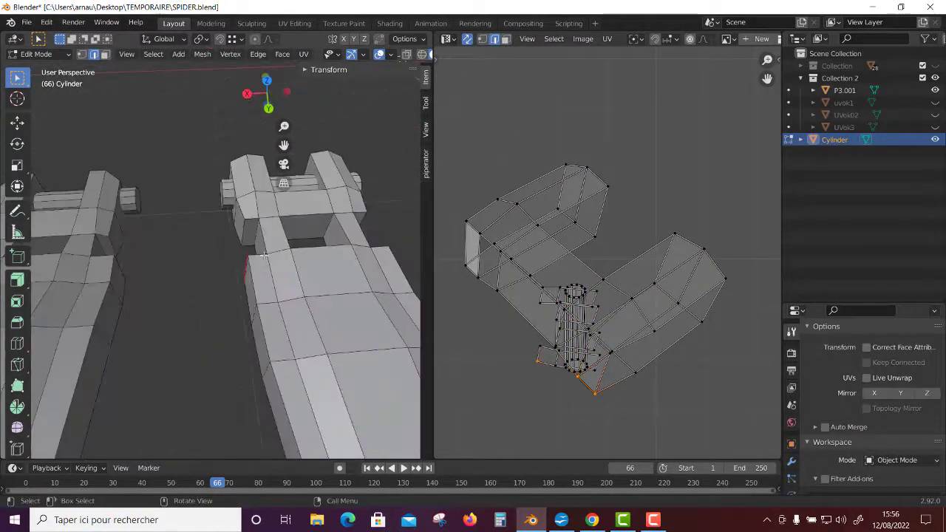
{"action": "right_click", "coordinate": [304, 237]}
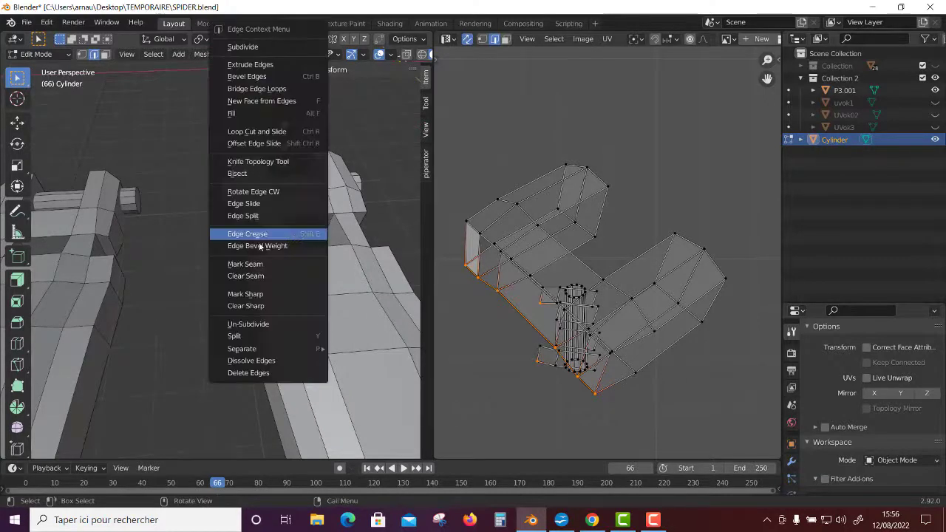
{"action": "left_click", "coordinate": [303, 235]}
{"action": "right_click", "coordinate": [293, 238]}
{"action": "left_click", "coordinate": [243, 264]}
{"action": "scroll", "coordinate": [626, 307], "scroll_direction": "down", "scroll_amount": 1}
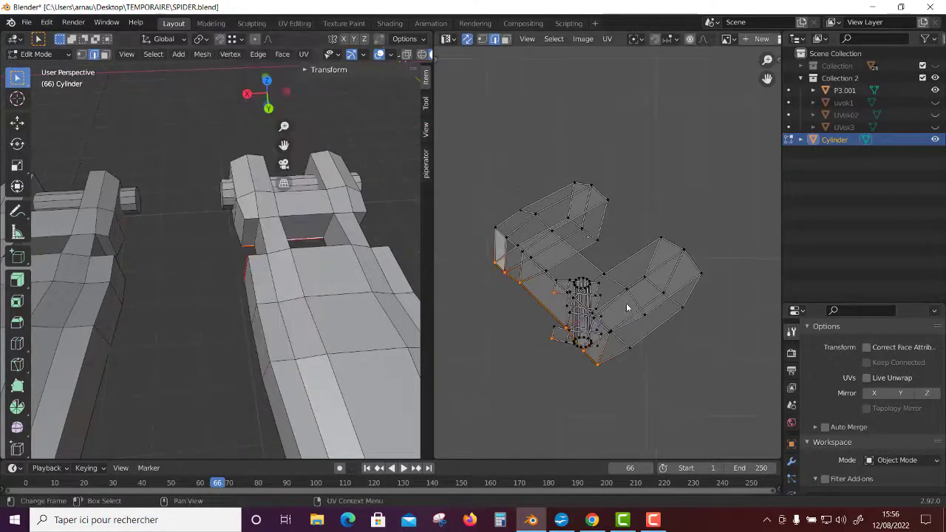
Step: Select the whole mesh and unwrap it along the seams
{"action": "key", "text": "a"}
{"action": "key", "text": "u"}
{"action": "left_click", "coordinate": [636, 257]}
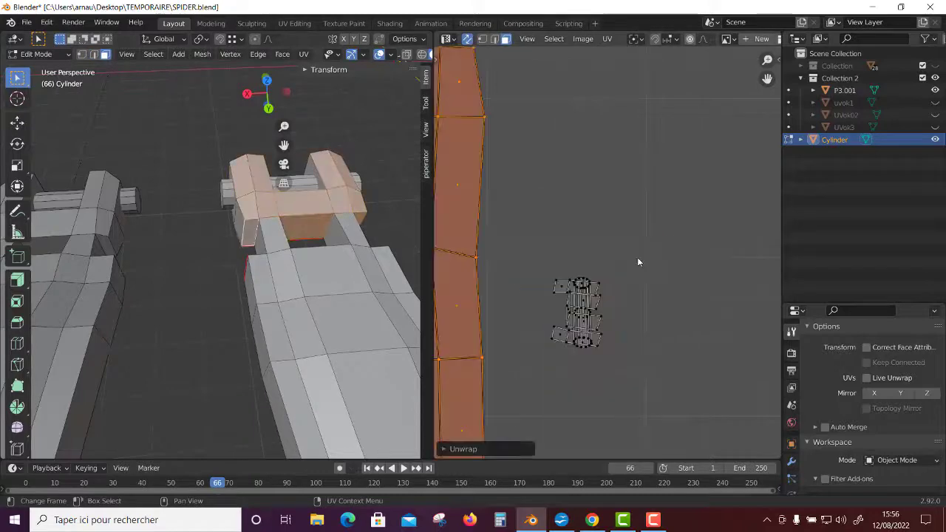
{"action": "scroll", "coordinate": [584, 325], "scroll_direction": "down", "scroll_amount": 3}
{"action": "scroll", "coordinate": [584, 326], "scroll_direction": "up", "scroll_amount": 3}
{"action": "scroll", "coordinate": [585, 325], "scroll_direction": "down", "scroll_amount": 3}
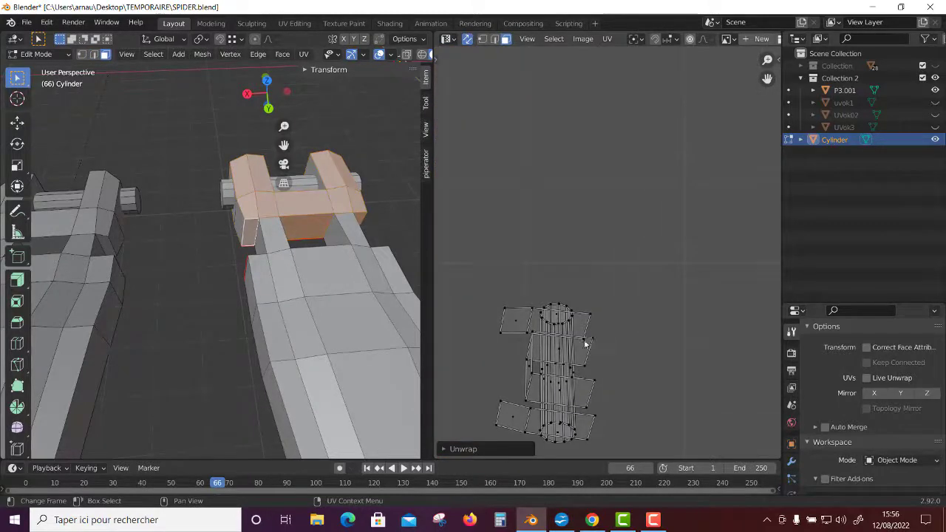
Step: Re-unwrap the linked fork UV island and select the axle's tall strip island
{"action": "key", "text": "l"}
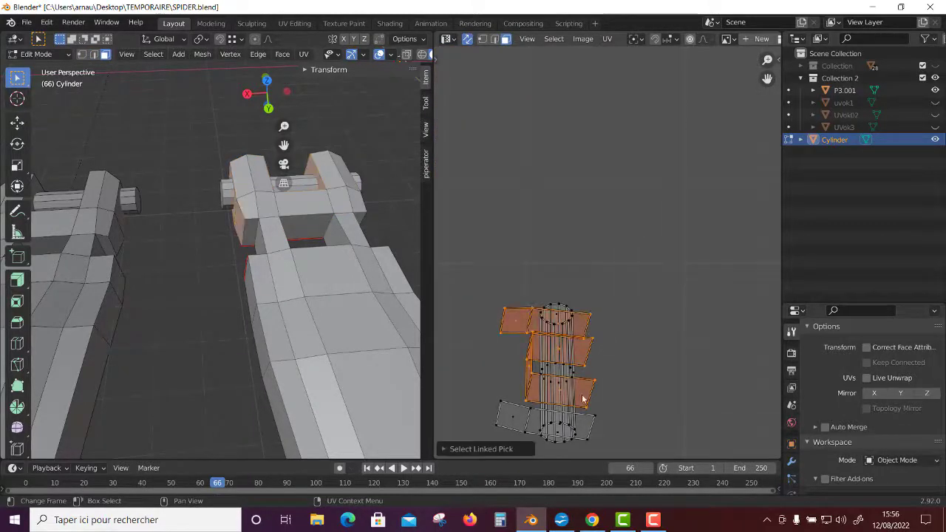
{"action": "right_click", "coordinate": [590, 426]}
{"action": "left_click", "coordinate": [552, 284]}
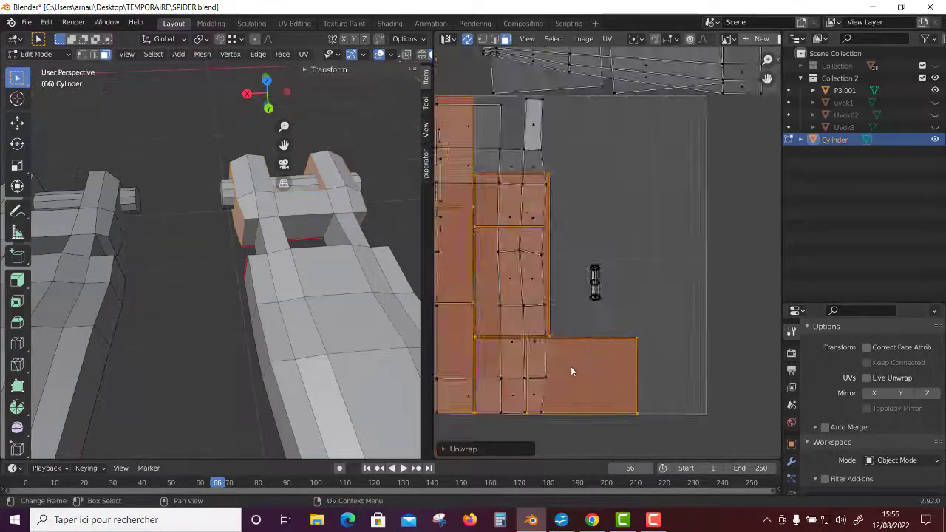
{"action": "key", "text": "a"}
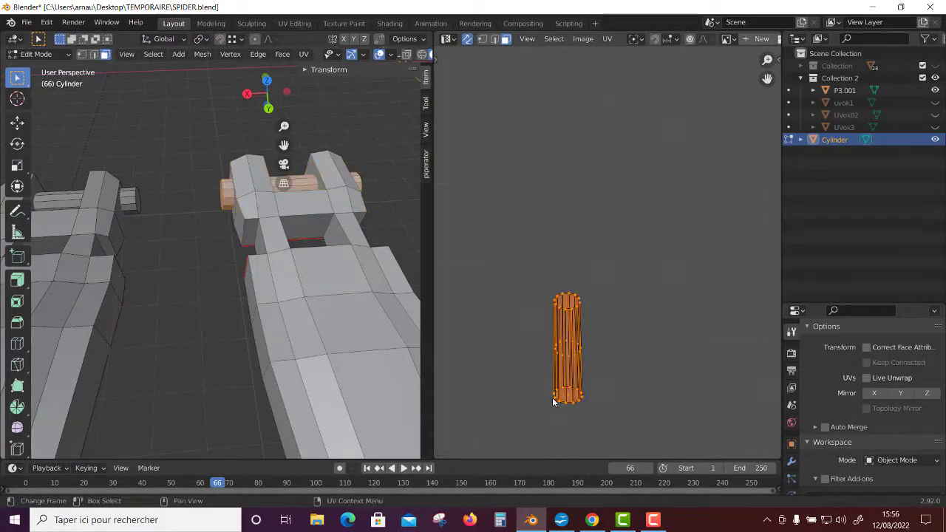
{"action": "middle_click_drag", "start_coordinate": [222, 295], "coordinate": [267, 343]}
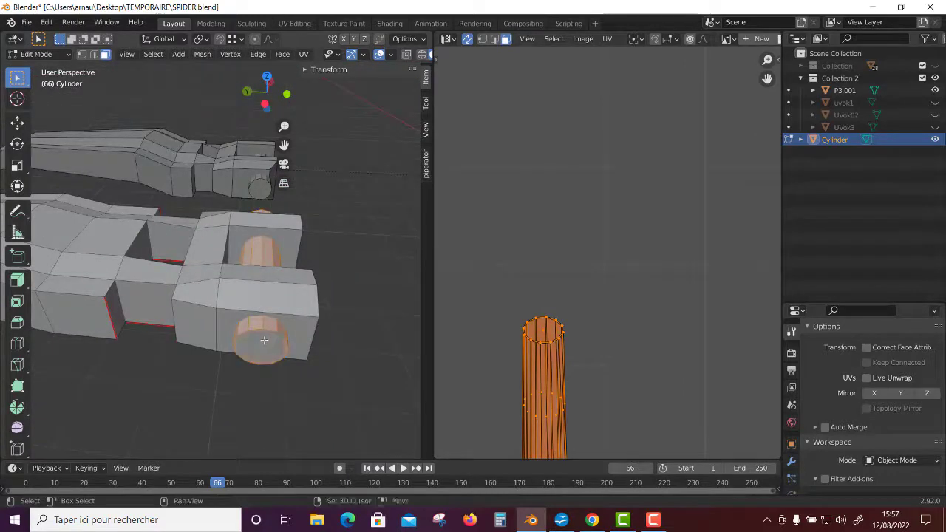
Step: Project the axle end cap onto UVs from the current view
{"action": "mouse_move", "coordinate": [263, 340]}
{"action": "middle_mouse_down"}
{"action": "mouse_move", "coordinate": [221, 295]}
{"action": "mouse_move", "coordinate": [240, 249]}
{"action": "middle_mouse_up"}
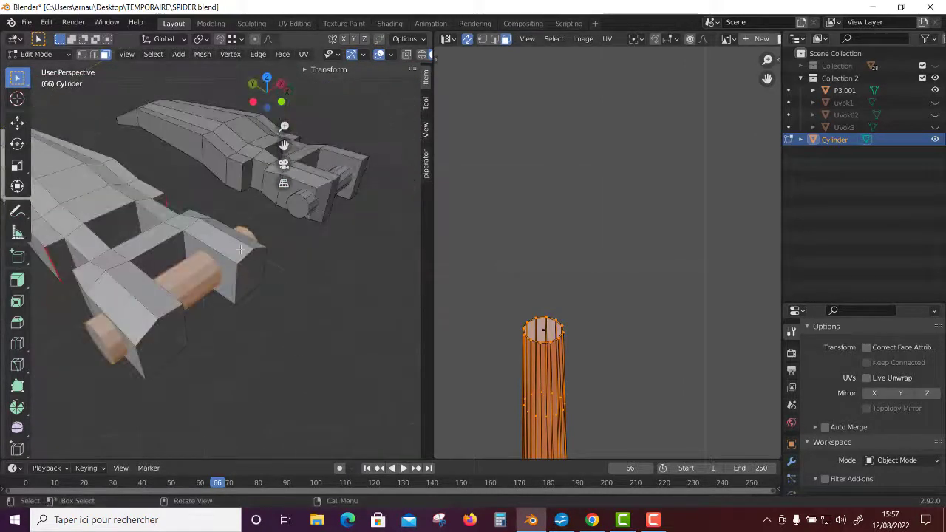
{"action": "left_click", "coordinate": [304, 55]}
{"action": "left_click", "coordinate": [343, 170]}
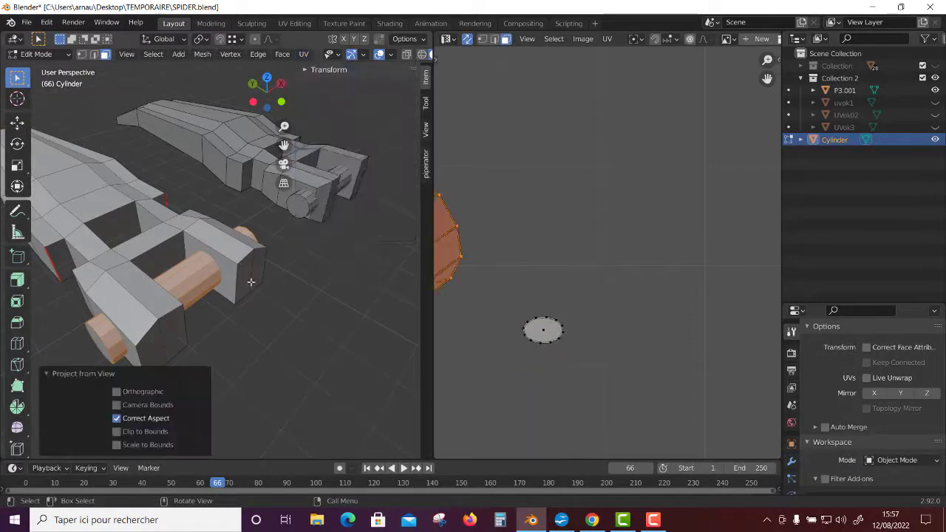
Step: In edge mode, mark an edge running along the axle as a seam
{"action": "key", "text": "2"}
{"action": "left_click", "coordinate": [202, 297]}
{"action": "right_click", "coordinate": [202, 297]}
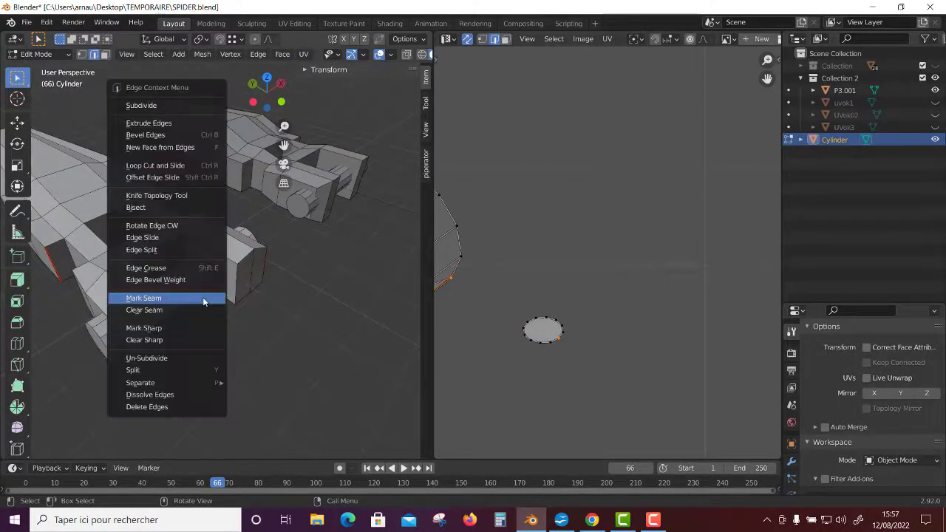
{"action": "left_click", "coordinate": [203, 297]}
{"action": "middle_click_drag", "start_coordinate": [202, 297], "coordinate": [203, 297]}
{"action": "right_click", "coordinate": [564, 217]}
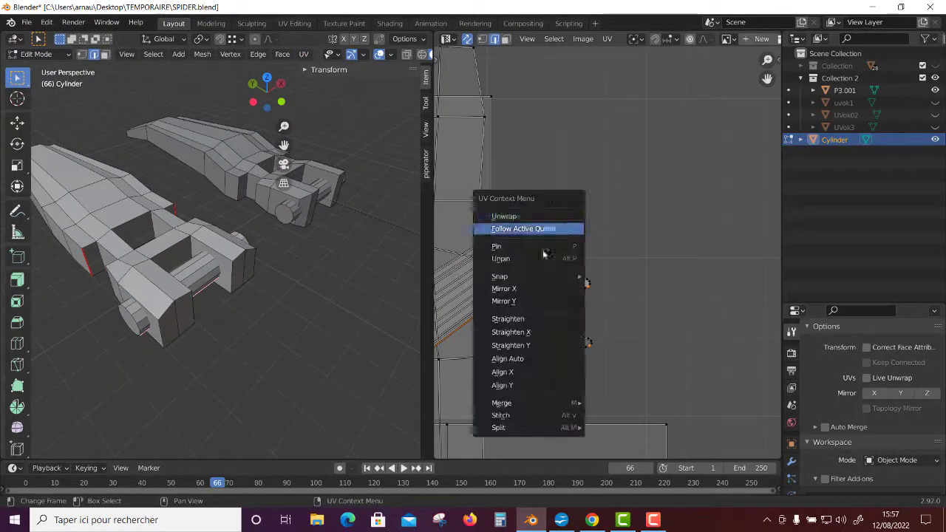
{"action": "left_click", "coordinate": [537, 229]}
Step: Unwrap the axle faces along the new seam into straight strips
{"action": "key", "text": "a"}
{"action": "key", "text": "u"}
{"action": "left_click", "coordinate": [539, 259]}
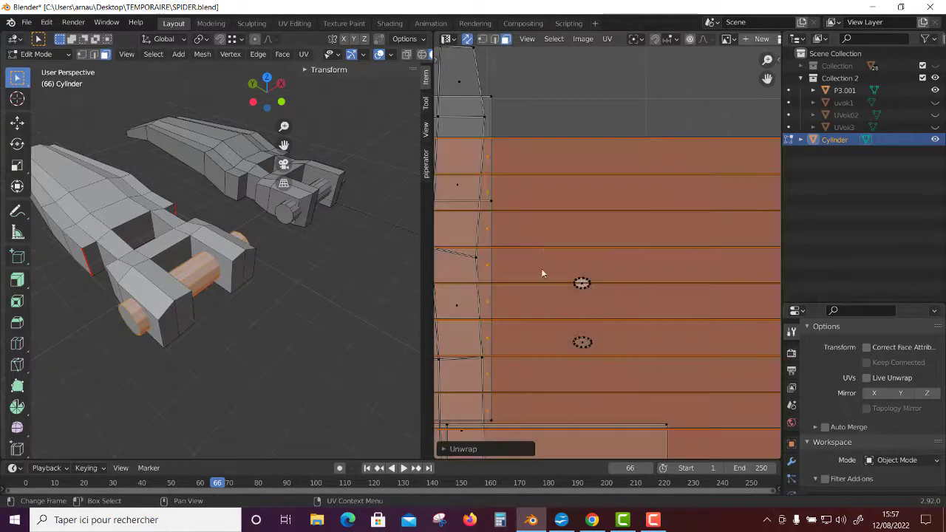
{"action": "scroll", "coordinate": [542, 273], "scroll_direction": "down", "scroll_amount": 2}
{"action": "scroll", "coordinate": [606, 283], "scroll_direction": "up", "scroll_amount": 3}
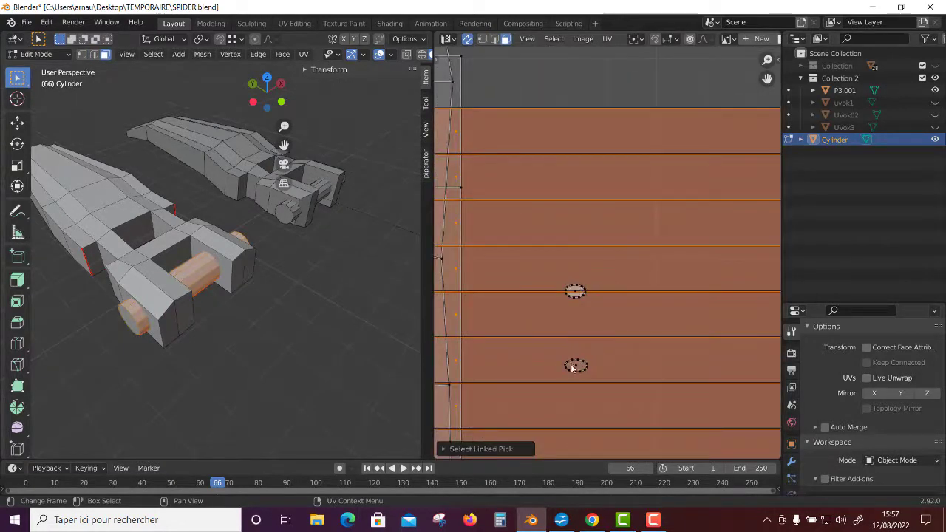
{"action": "right_click", "coordinate": [575, 290]}
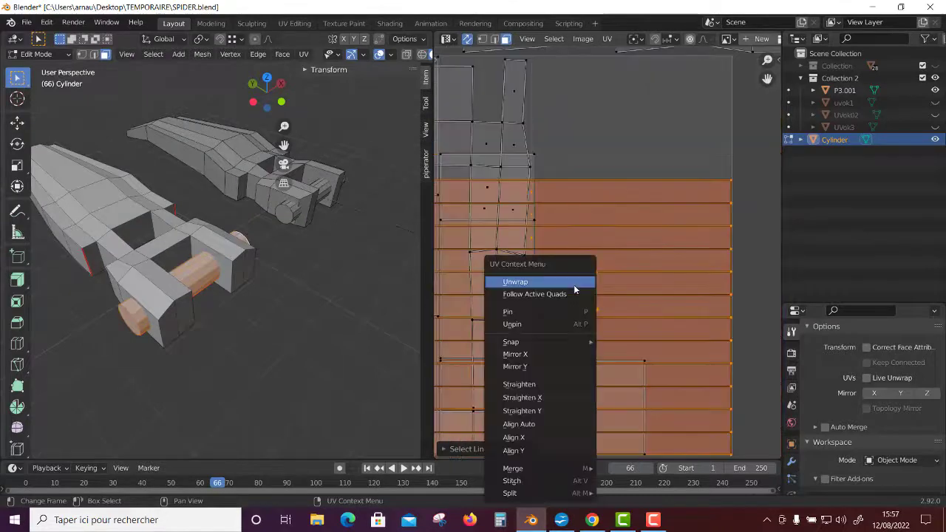
{"action": "left_click", "coordinate": [573, 284]}
{"action": "scroll", "coordinate": [567, 355], "scroll_direction": "down", "scroll_amount": 3}
{"action": "scroll", "coordinate": [566, 353], "scroll_direction": "up", "scroll_amount": 2}
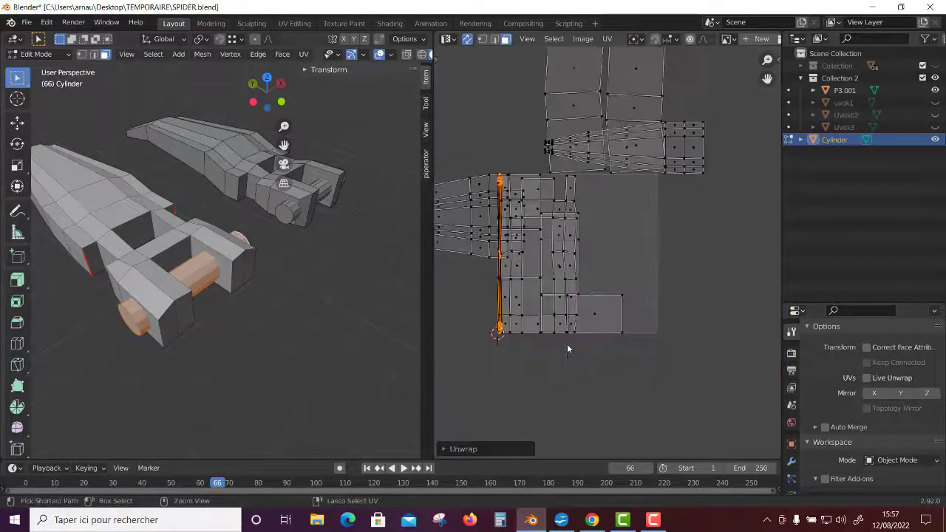
Step: Move the axle strips off to the left and select both round end-cap islands
{"action": "left_click", "coordinate": [626, 319]}
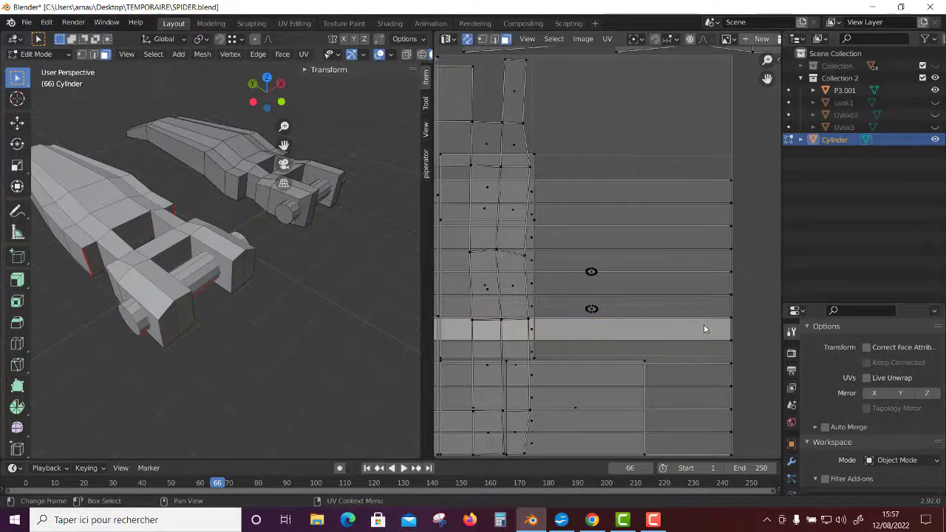
{"action": "key", "text": "l"}
{"action": "key", "text": "g"}
{"action": "left_click", "coordinate": [643, 253]}
{"action": "left_click_drag", "start_coordinate": [643, 258], "coordinate": [584, 313]}
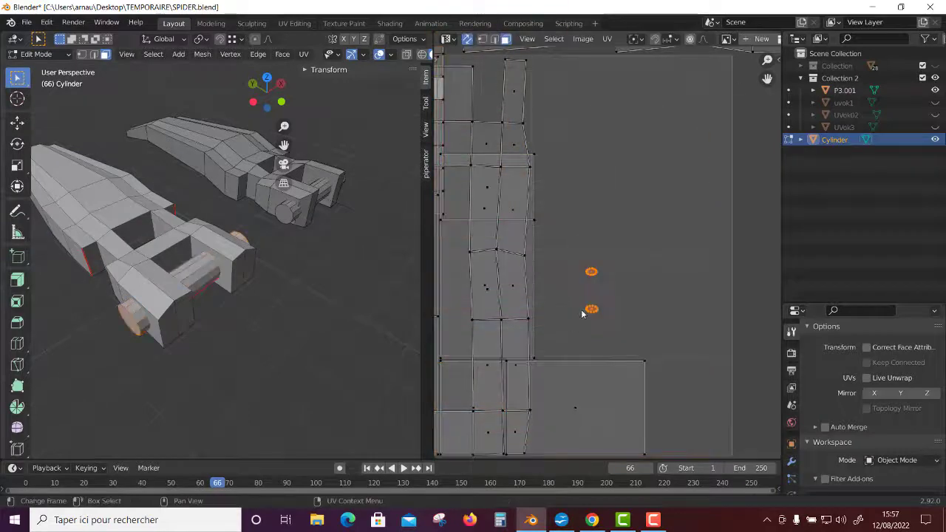
{"action": "scroll", "coordinate": [583, 313], "scroll_direction": "up", "scroll_amount": 3}
{"action": "right_click", "coordinate": [583, 285]}
Step: Unwrap the end caps, then select everything and apply Follow Active Quads
{"action": "left_click", "coordinate": [584, 282]}
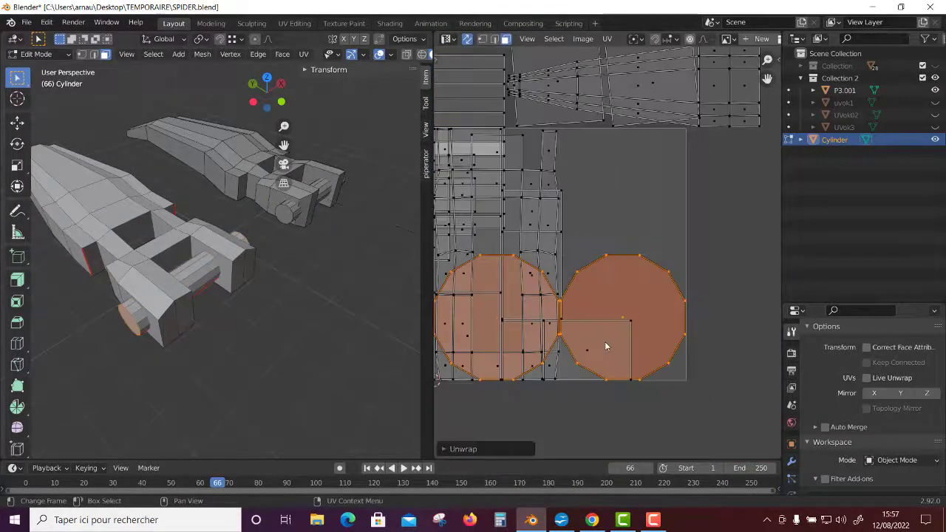
{"action": "scroll", "coordinate": [605, 342], "scroll_direction": "down", "scroll_amount": 4}
{"action": "key", "text": "a"}
{"action": "right_click", "coordinate": [576, 224]}
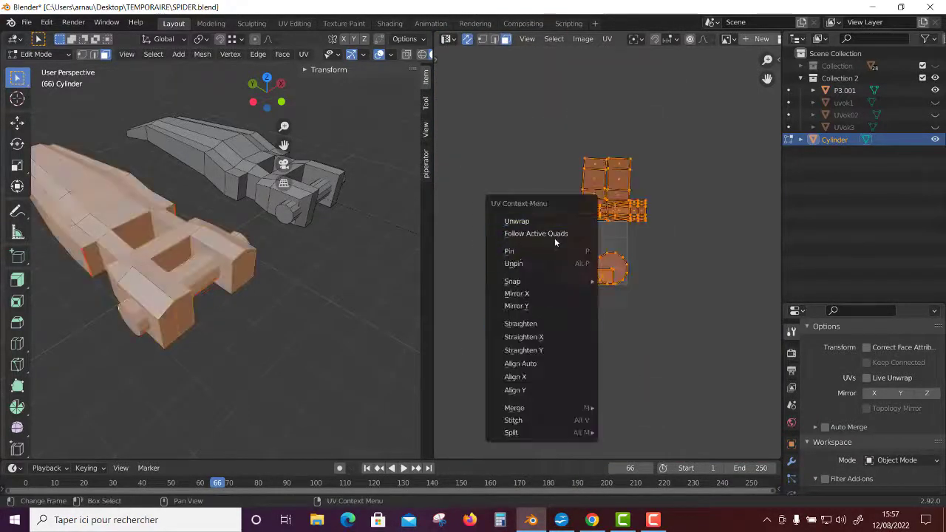
{"action": "left_click", "coordinate": [554, 236]}
Step: Apply Average Islands Scale and Pack Islands to fit all islands in the UV square
{"action": "left_click", "coordinate": [607, 39]}
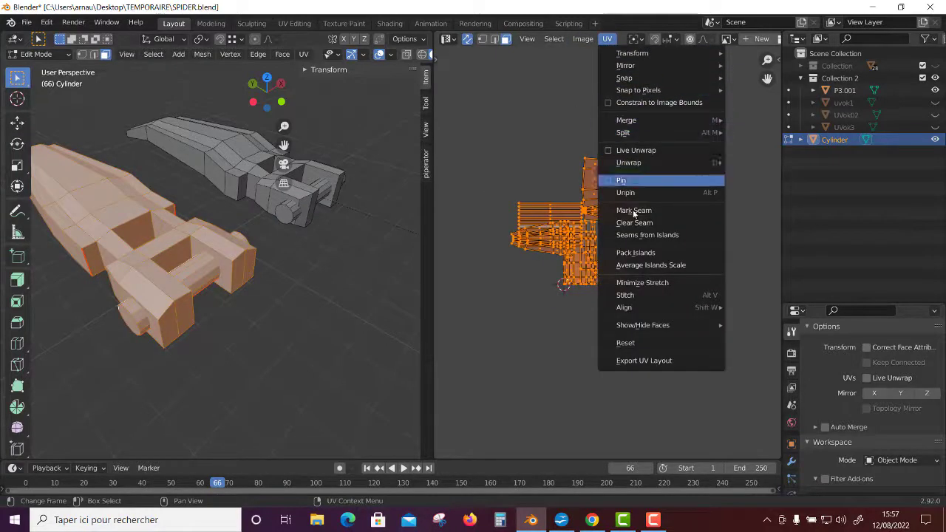
{"action": "left_click", "coordinate": [630, 265]}
{"action": "left_click", "coordinate": [607, 39]}
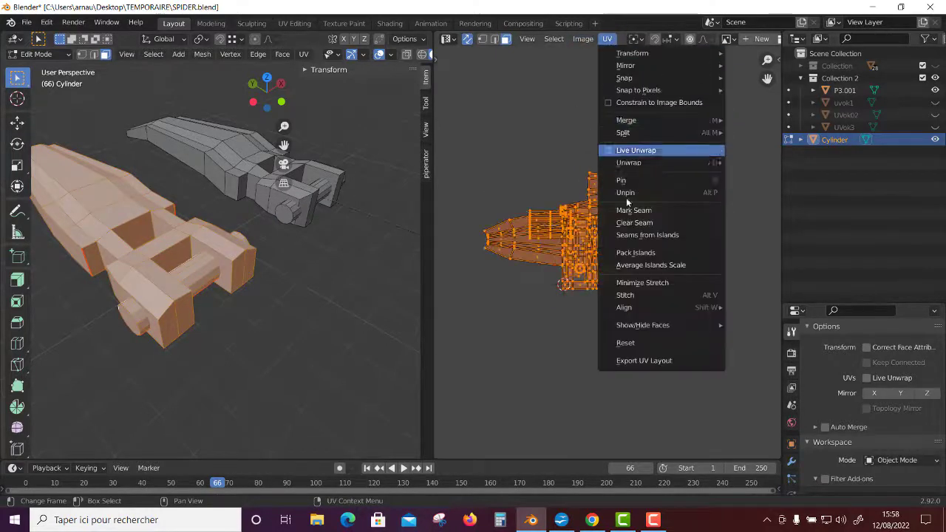
{"action": "left_click", "coordinate": [631, 254]}
{"action": "scroll", "coordinate": [665, 255], "scroll_direction": "up", "scroll_amount": 3}
{"action": "left_click", "coordinate": [384, 281]}
{"action": "middle_click_drag", "start_coordinate": [384, 281], "coordinate": [376, 283]}
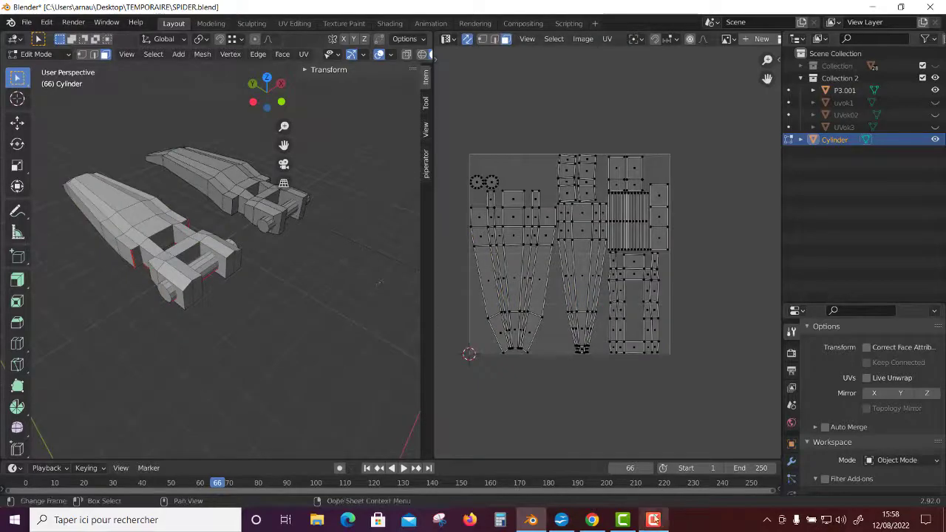